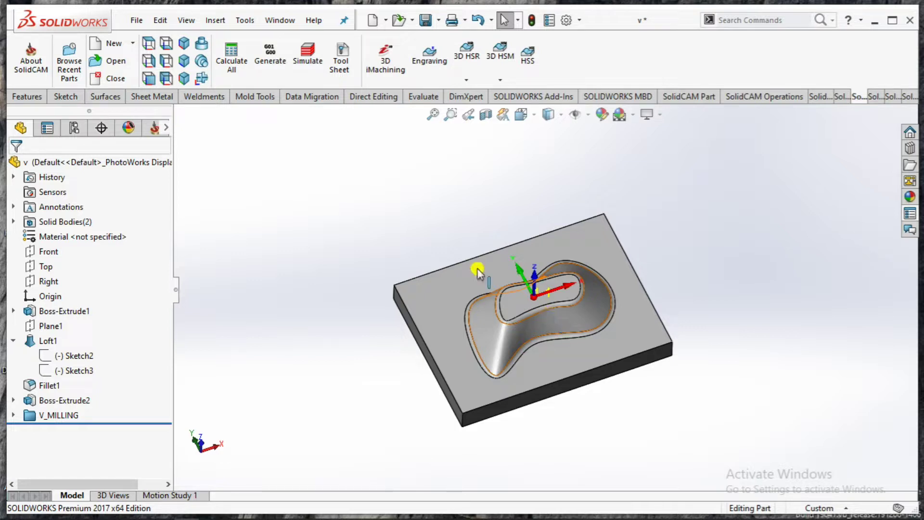
Orbit the lofted plate to inspect the pocket from face-on and isometric views
left_click(515, 285)
scroll(515, 284, "down", 1)
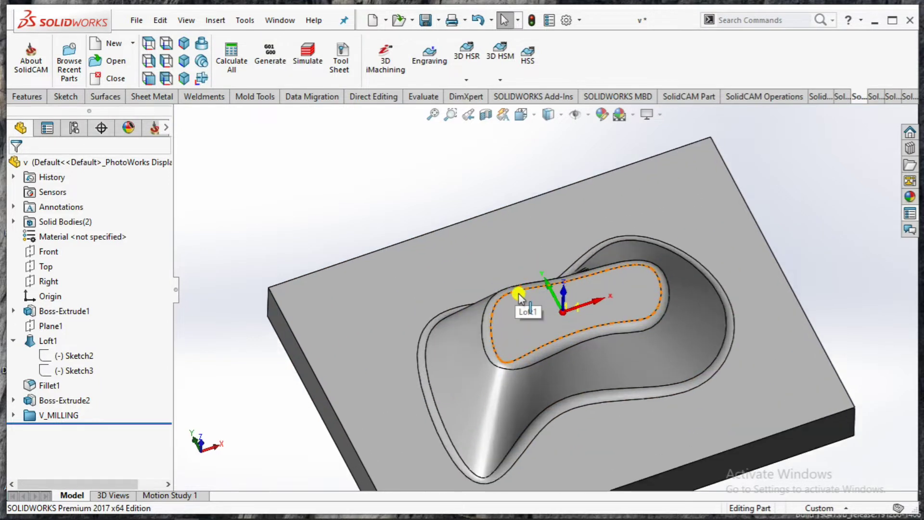
mouse_move(516, 295)
middle_mouse_down()
mouse_move(644, 326)
mouse_move(612, 452)
mouse_move(625, 450)
mouse_move(620, 273)
mouse_move(660, 306)
middle_mouse_up()
mouse_move(577, 359)
middle_mouse_down()
mouse_move(472, 465)
mouse_move(521, 489)
middle_mouse_up()
mouse_move(521, 336)
middle_mouse_down()
mouse_move(527, 303)
mouse_move(541, 289)
mouse_move(612, 308)
middle_mouse_up()
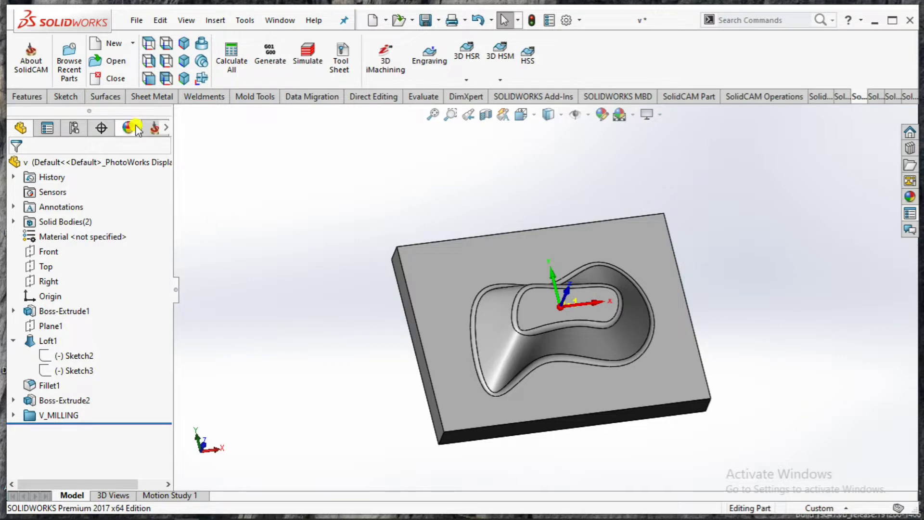
Show the CAM-Part tree and toggle the HSR roughing toolpath display on the plate
left_click(153, 131)
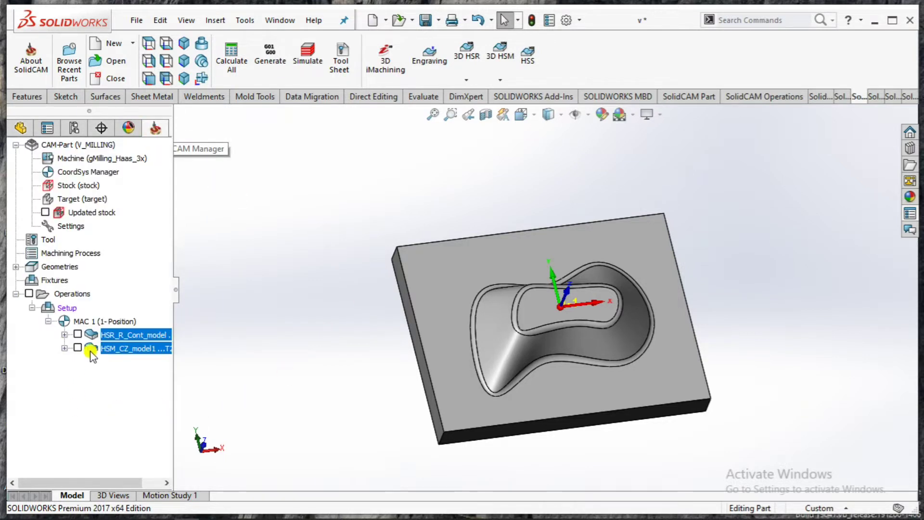
double_click(82, 337)
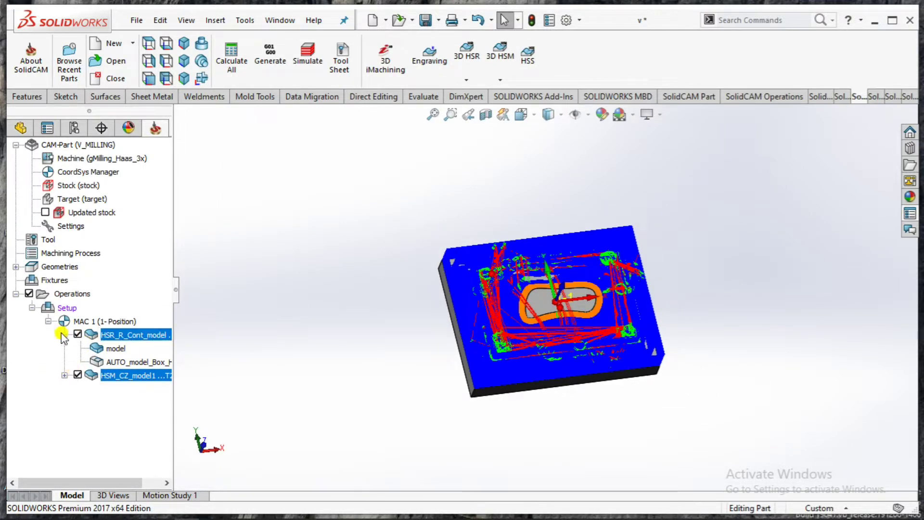
left_click(78, 334)
left_click(77, 375)
left_click(77, 374)
left_click(78, 335)
left_click(78, 335)
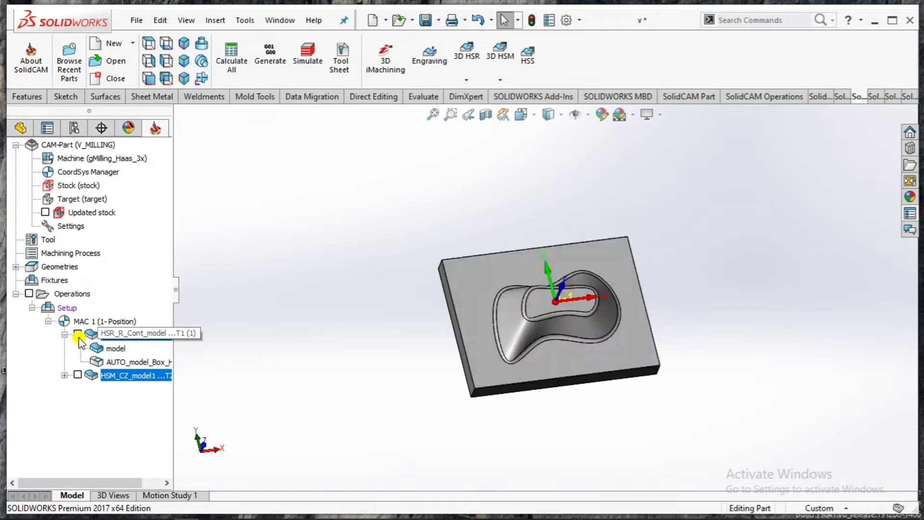
Display the HSM constant-Z toolpath and zoom in to inspect it
left_click(54, 294)
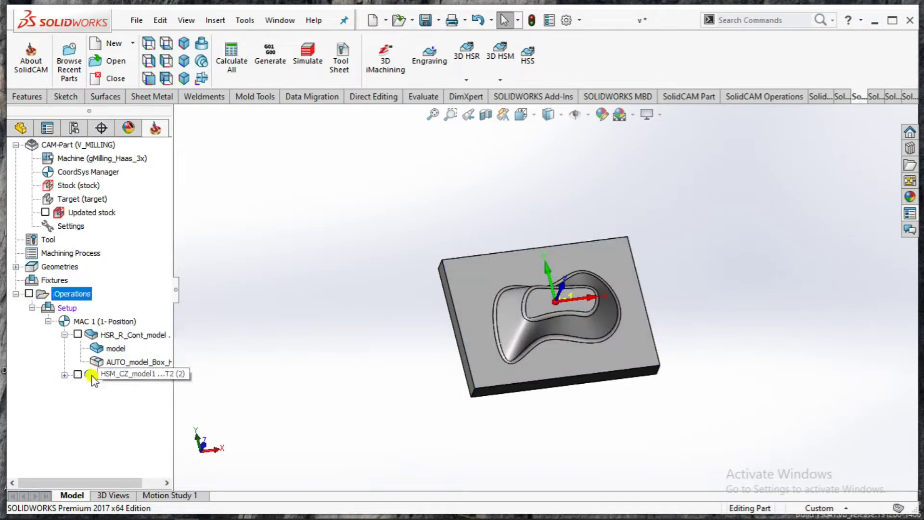
left_click(68, 375)
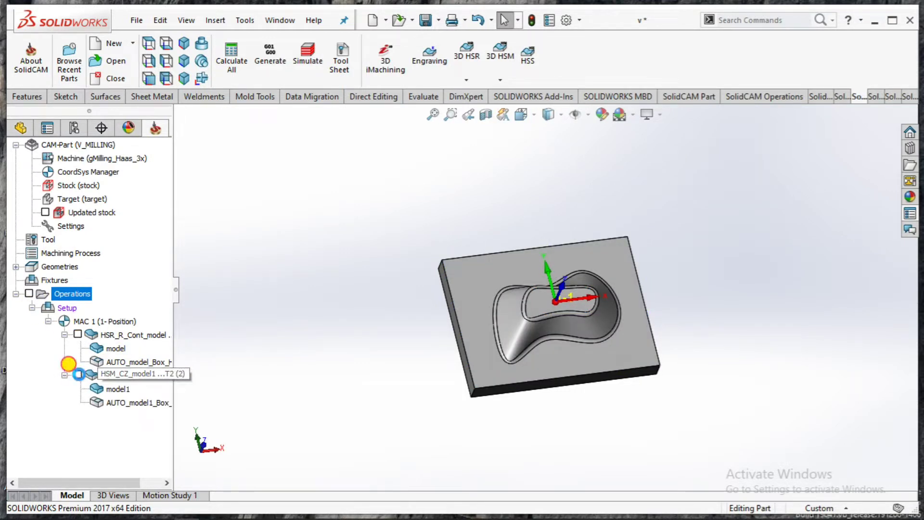
left_click(78, 376)
scroll(582, 287, "down", 2)
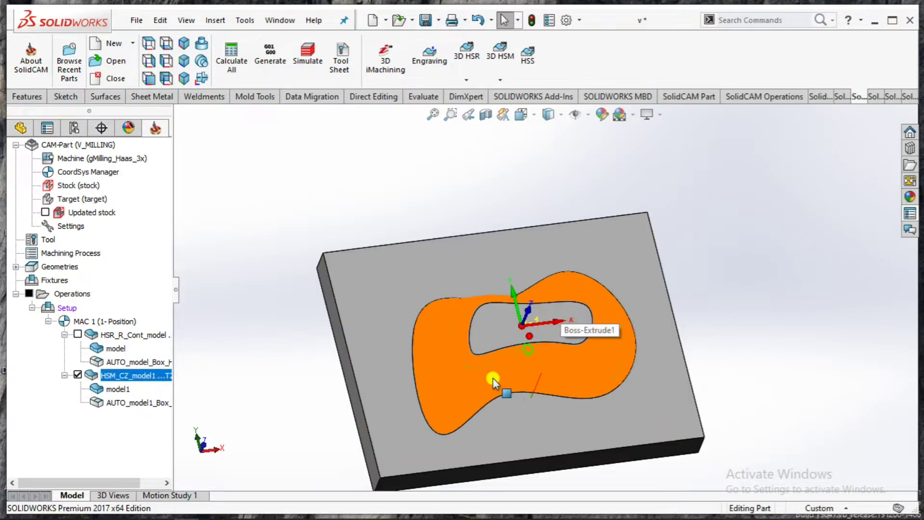
scroll(496, 375, "down", 3)
scroll(498, 333, "down", 2)
scroll(499, 302, "down", 2)
scroll(499, 302, "down", 2)
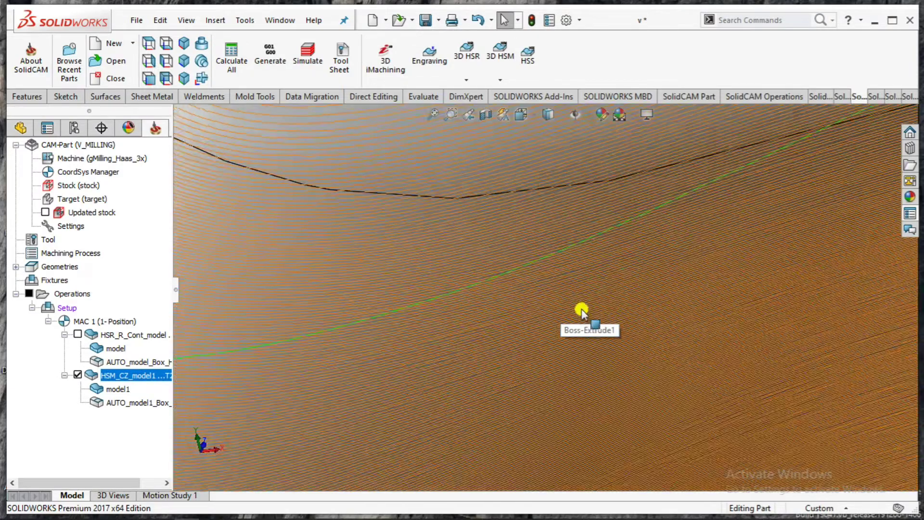
scroll(499, 302, "down", 2)
scroll(485, 295, "down", 2)
scroll(485, 310, "down", 2)
scroll(484, 308, "up", 2)
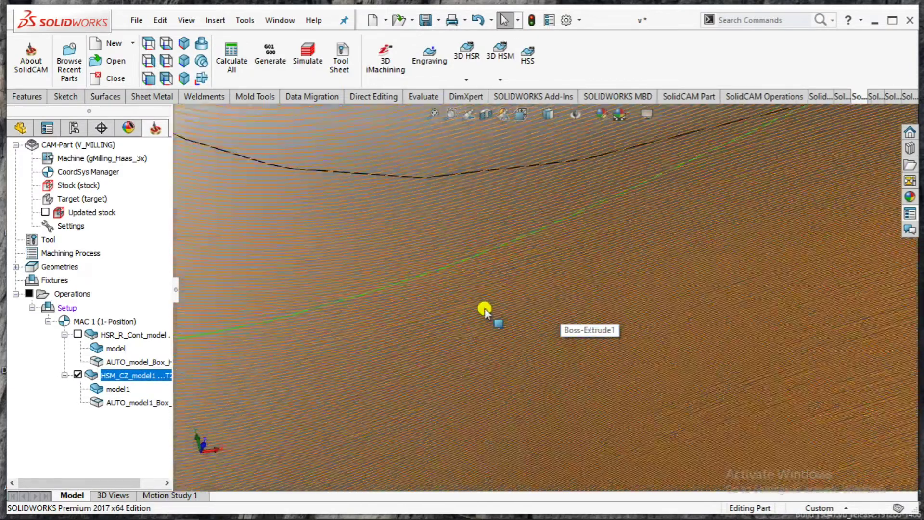
scroll(484, 308, "up", 2)
scroll(485, 309, "up", 2)
scroll(484, 309, "up", 2)
scroll(484, 308, "up", 3)
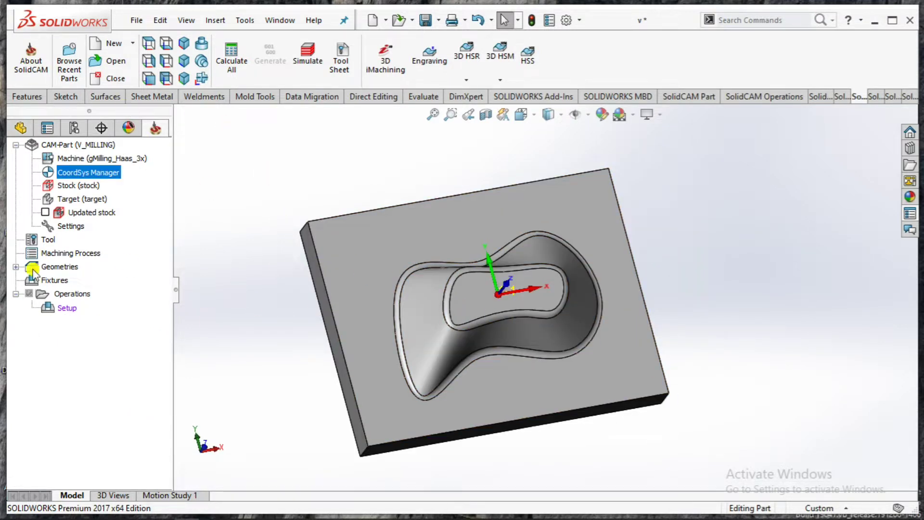
middle_click_drag(561, 324, 523, 292)
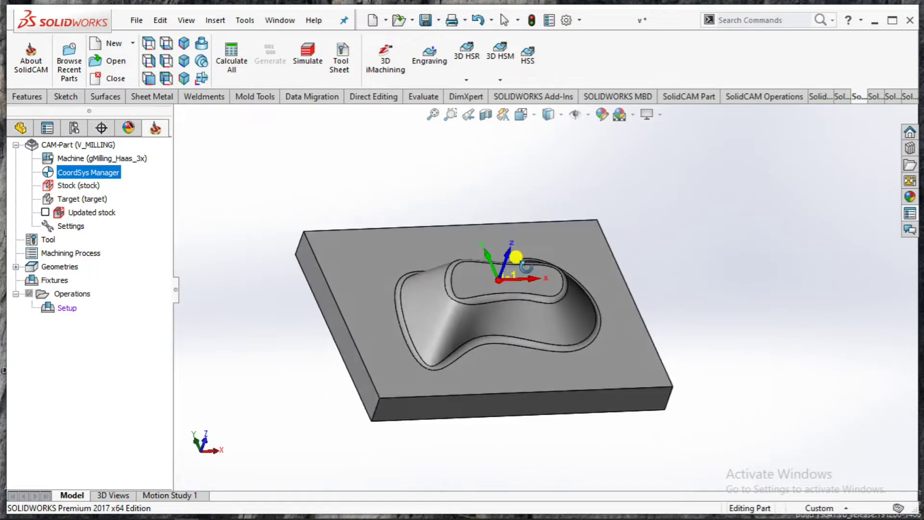
scroll(522, 288, "down", 3)
scroll(490, 286, "down", 2)
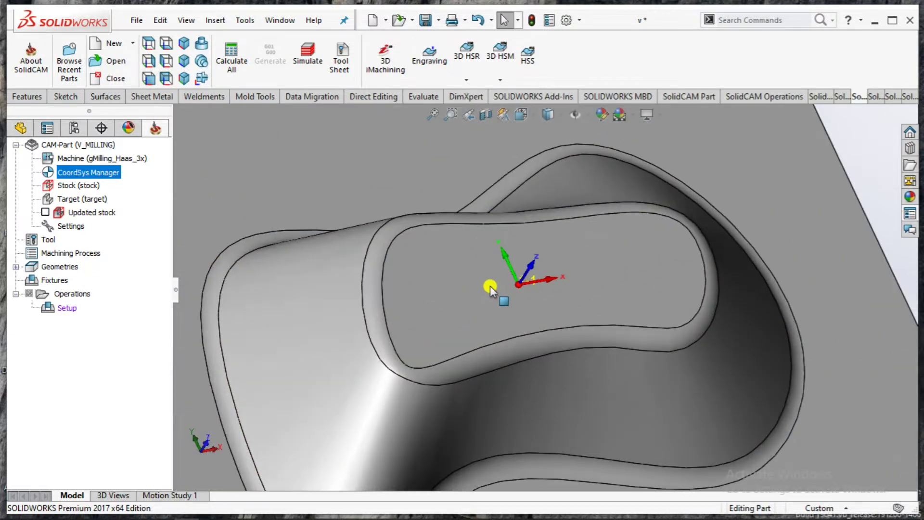
left_click(551, 280)
mouse_move(551, 280)
middle_mouse_down()
mouse_move(548, 164)
mouse_move(507, 258)
middle_mouse_up()
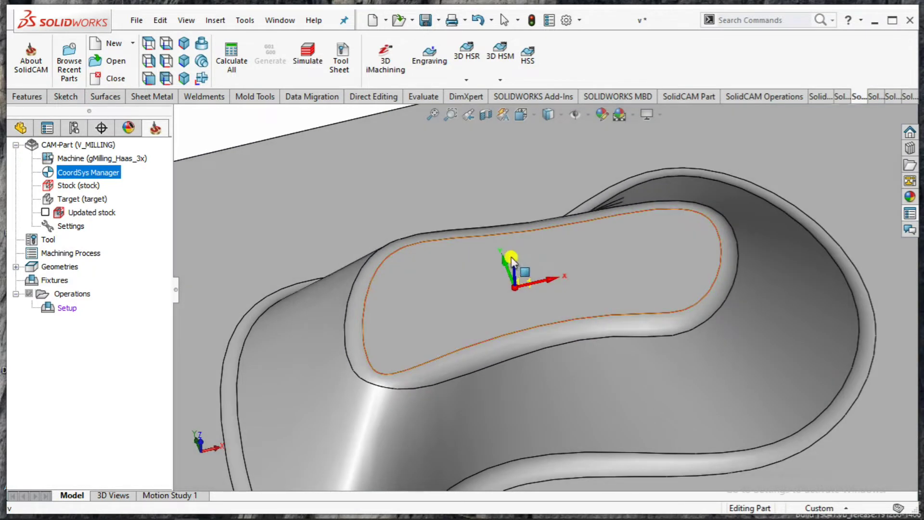
scroll(506, 258, "down", 3)
scroll(529, 272, "down", 3)
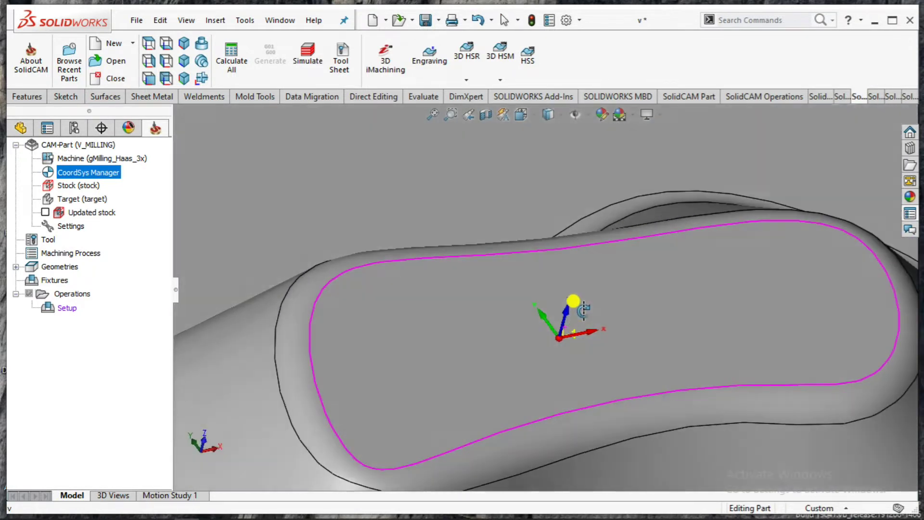
middle_click_drag(562, 326, 576, 292)
scroll(589, 324, "down", 2)
scroll(547, 324, "up", 4)
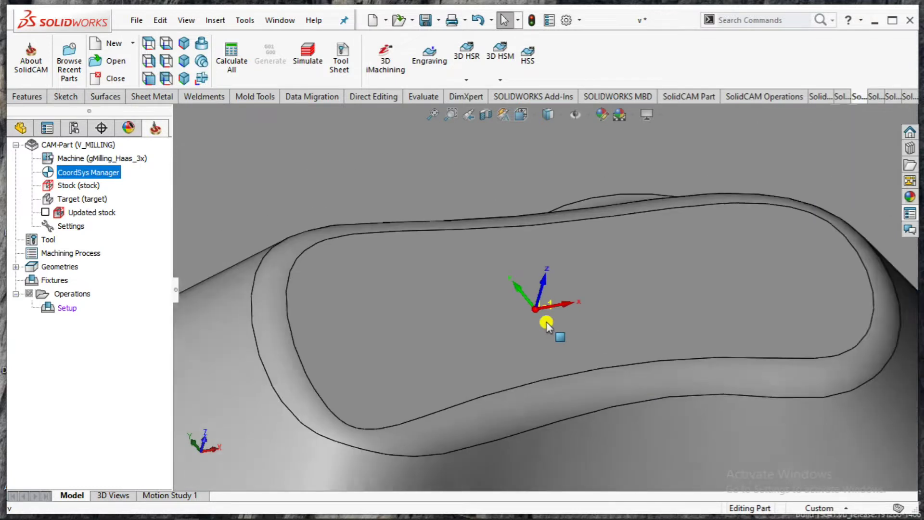
scroll(547, 322, "up", 3)
scroll(547, 322, "up", 2)
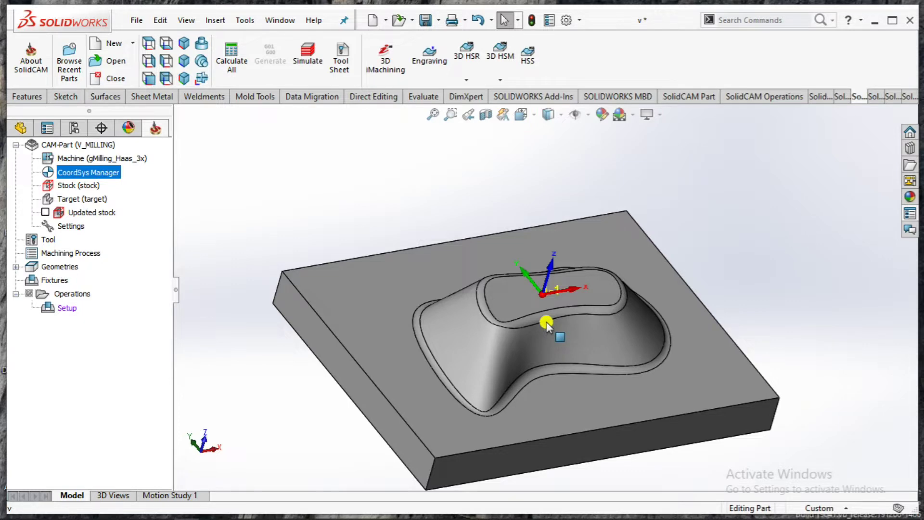
mouse_move(640, 278)
middle_mouse_down()
mouse_move(593, 302)
mouse_move(593, 337)
middle_mouse_up()
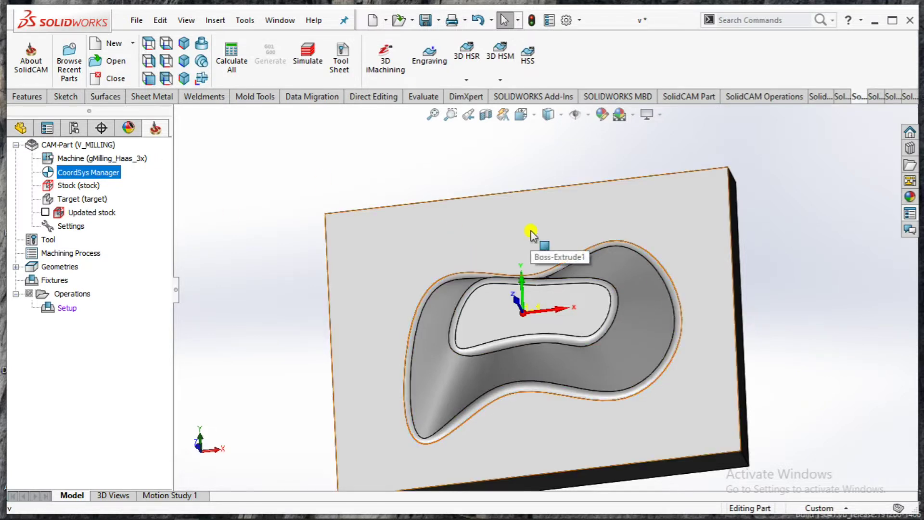
middle_click_drag(491, 326, 481, 300)
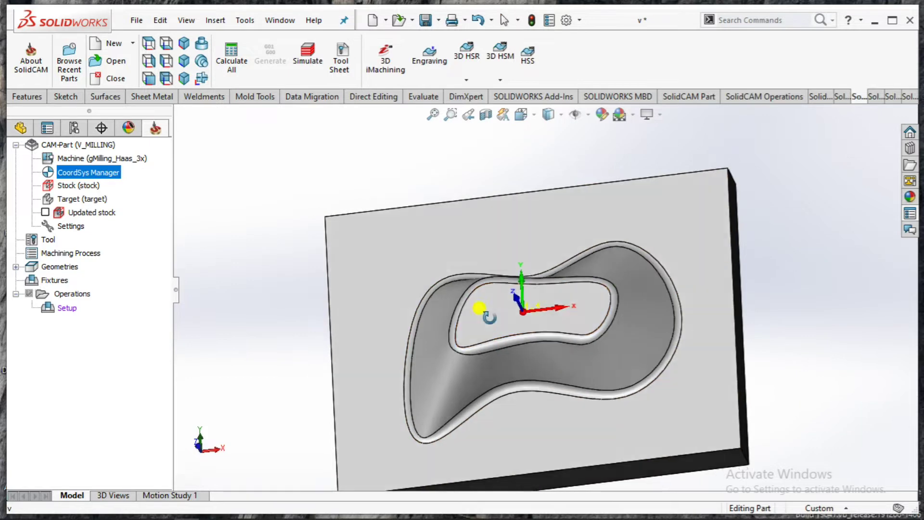
middle_click_drag(481, 299, 490, 303)
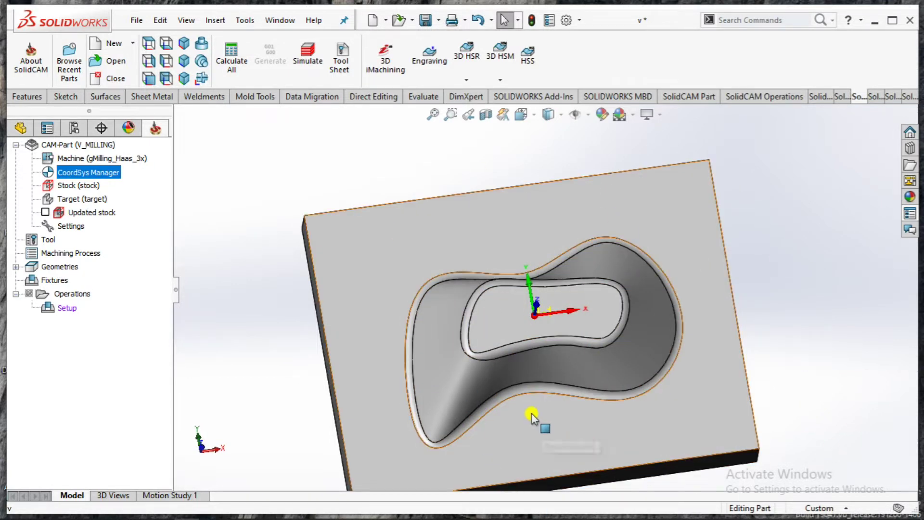
middle_click_drag(470, 369, 470, 302)
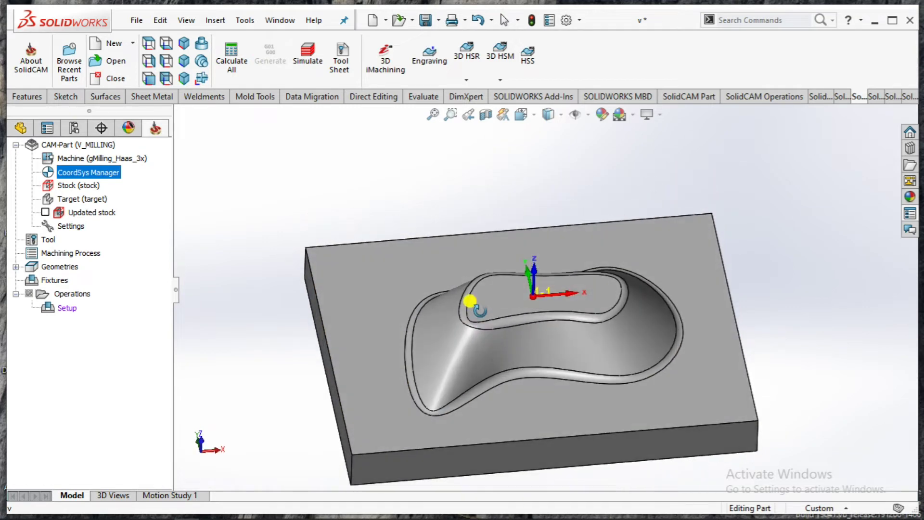
left_click(450, 351)
scroll(450, 351, "down", 3)
scroll(487, 344, "down", 3)
middle_click_drag(487, 345, 492, 264)
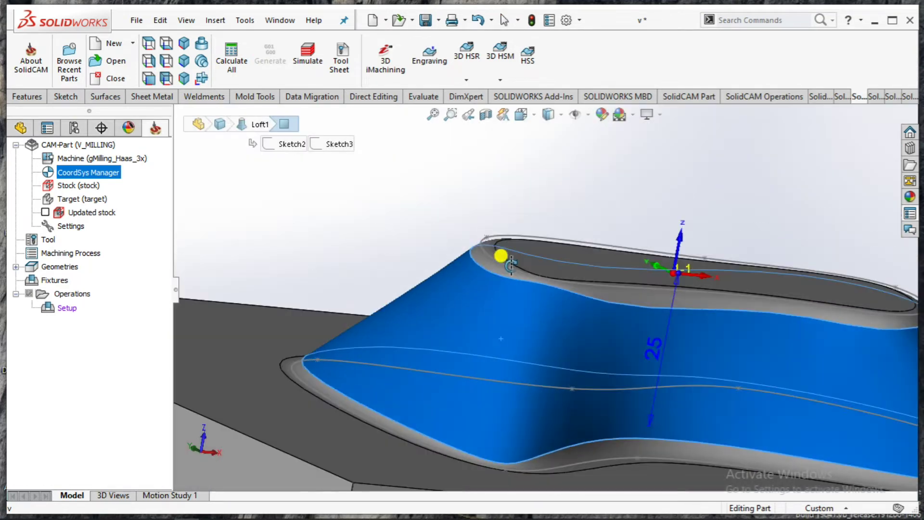
left_click(458, 161)
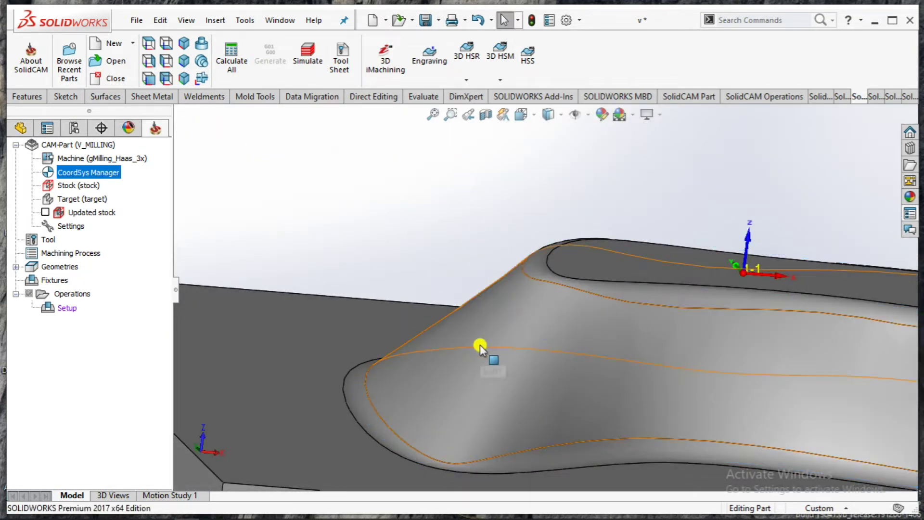
scroll(561, 297, "up", 3)
middle_click_drag(548, 303, 550, 375)
scroll(550, 375, "up", 3)
scroll(571, 331, "up", 2)
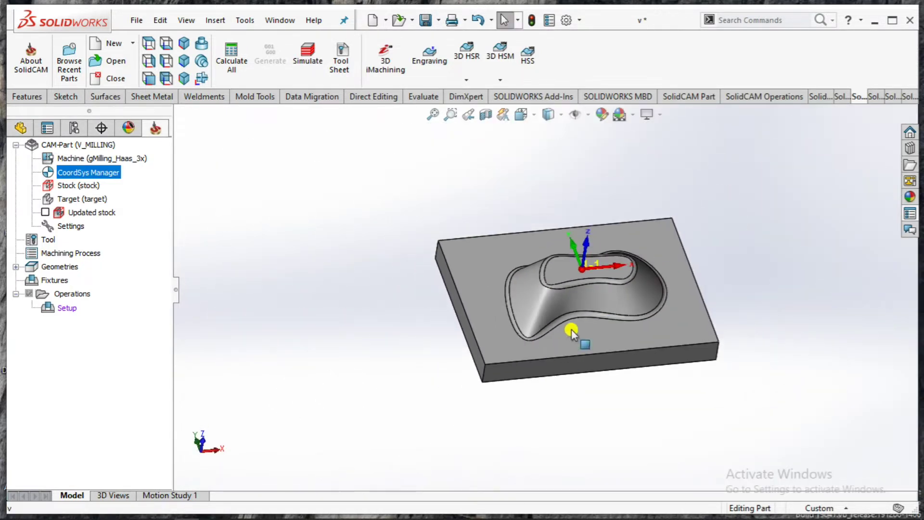
scroll(718, 152, "down", 2)
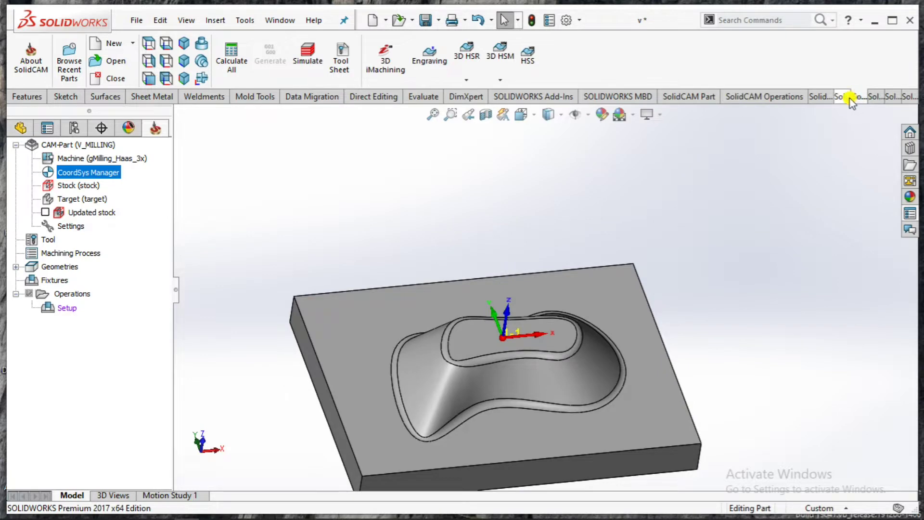
Switch to the 3D milling toolbar group and drop down the 3D HSR roughing types
left_click(821, 99)
left_click(761, 99)
left_click(693, 99)
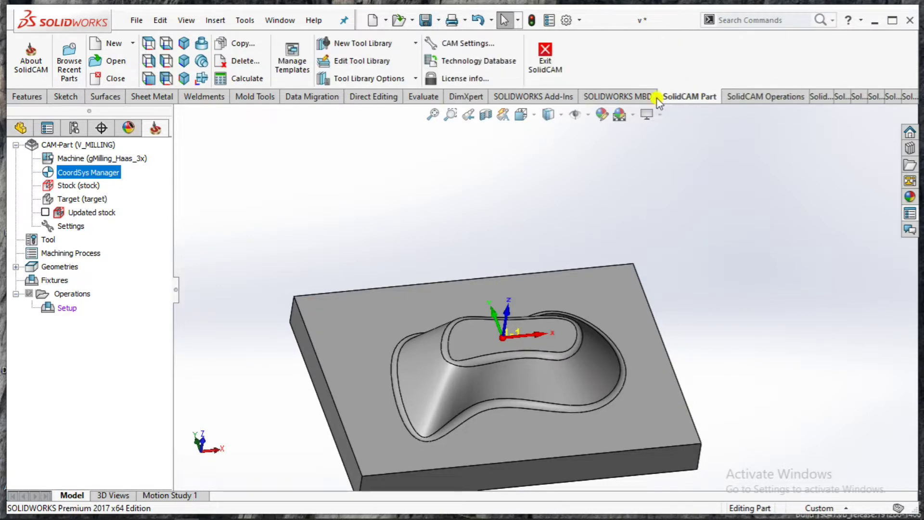
left_click(618, 99)
left_click(853, 99)
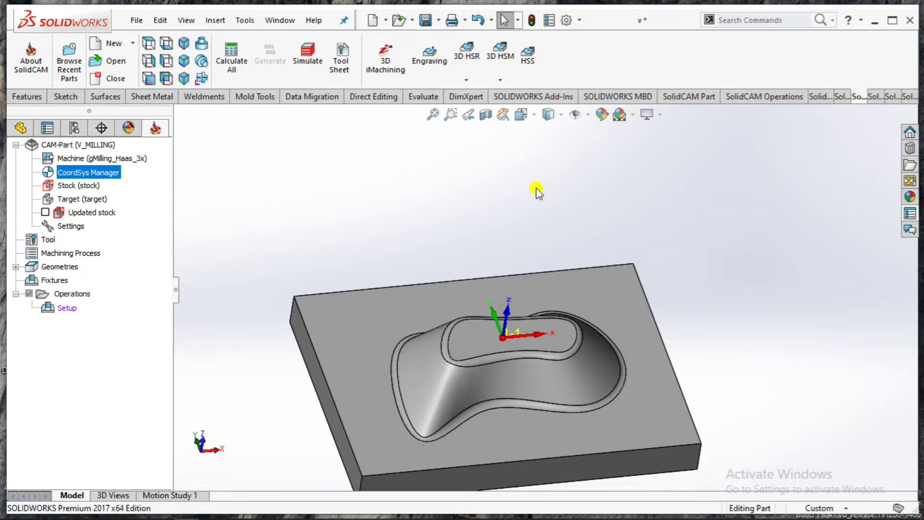
scroll(537, 190, "down", 2)
left_click(463, 77)
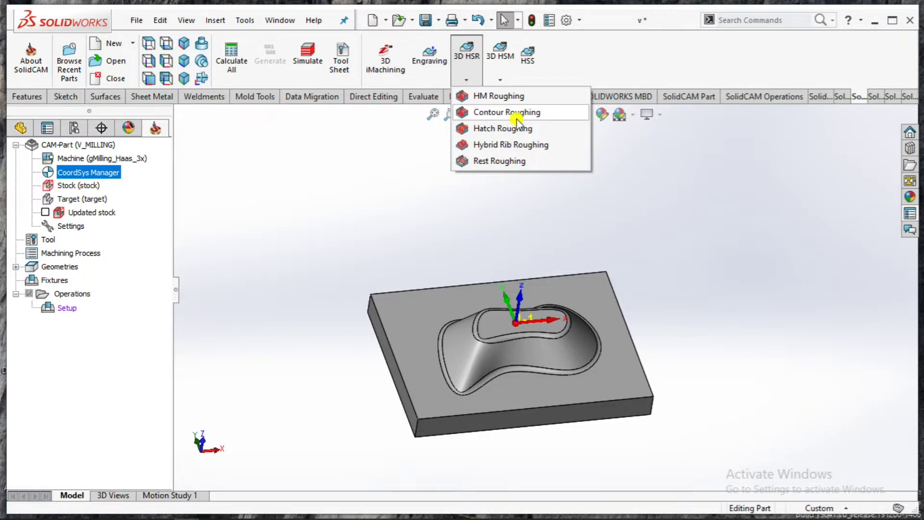
Start a Contour Roughing operation with new target geometry model2 from the solid part
left_click(517, 114)
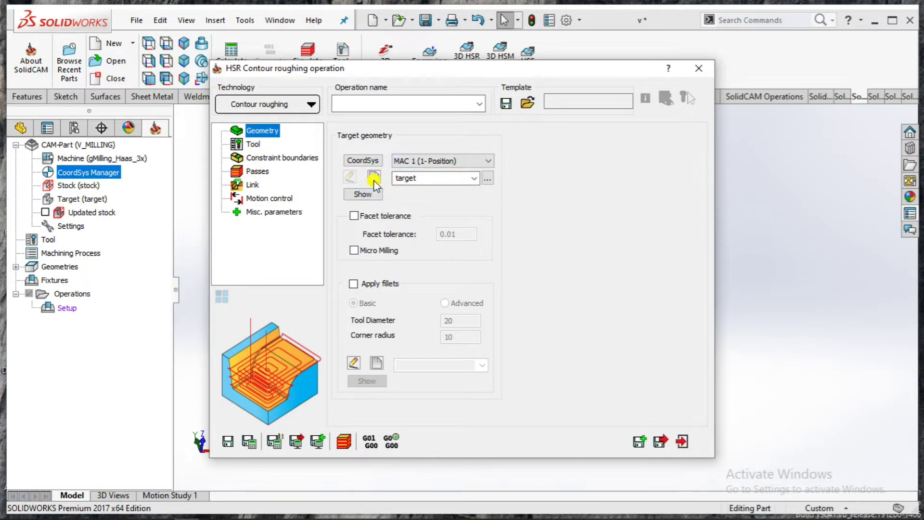
left_click(374, 178)
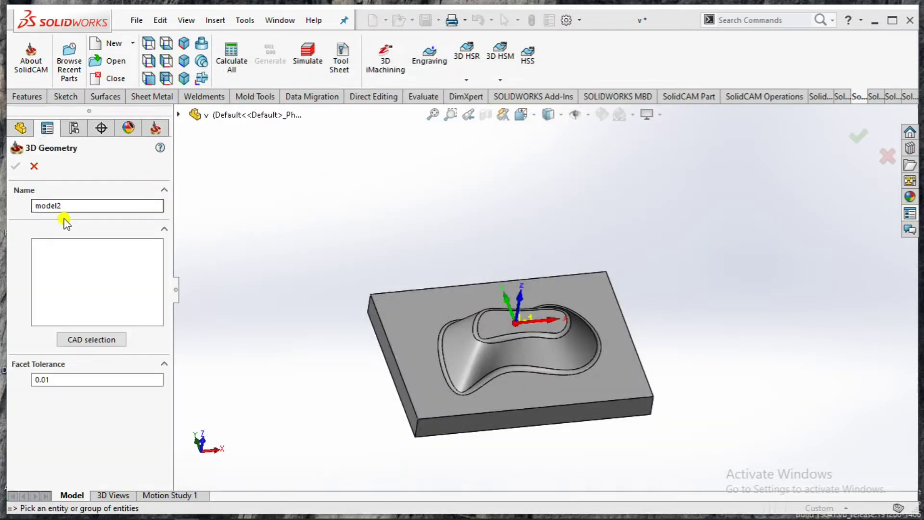
left_click(427, 320)
scroll(489, 371, "down", 2)
left_click(16, 166)
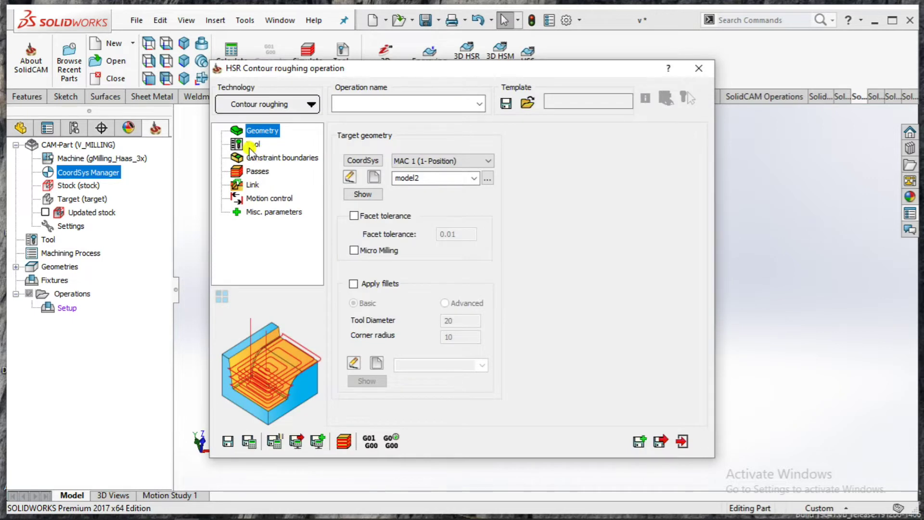
left_click(252, 144)
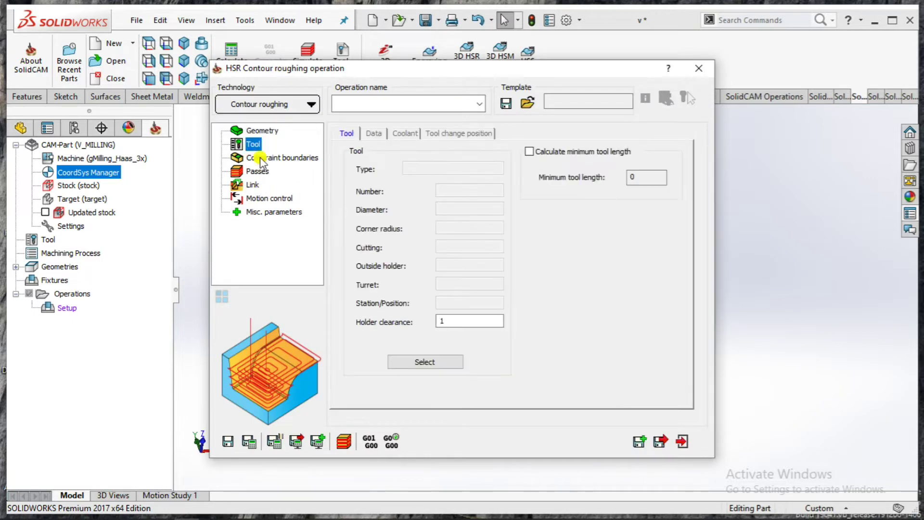
Assign tool 1, the 12 mm end mill, to the contour roughing operation
left_click(405, 359)
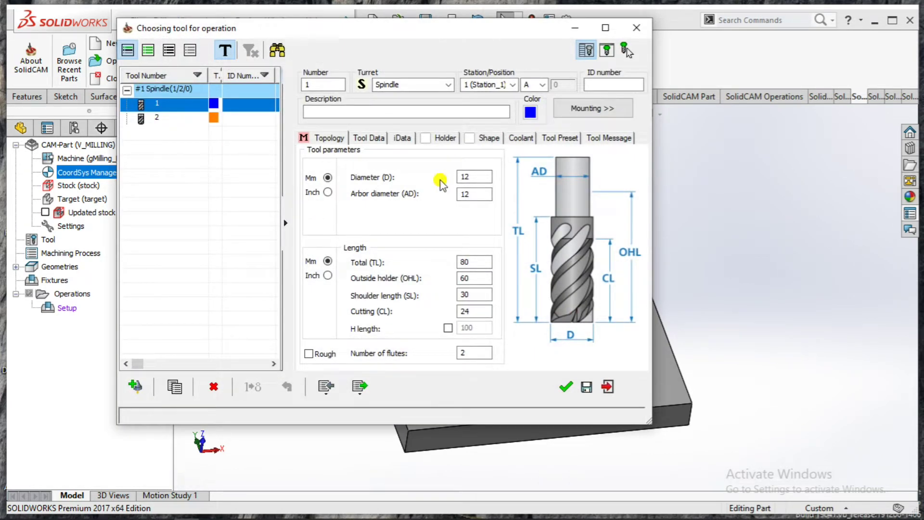
left_click(564, 388)
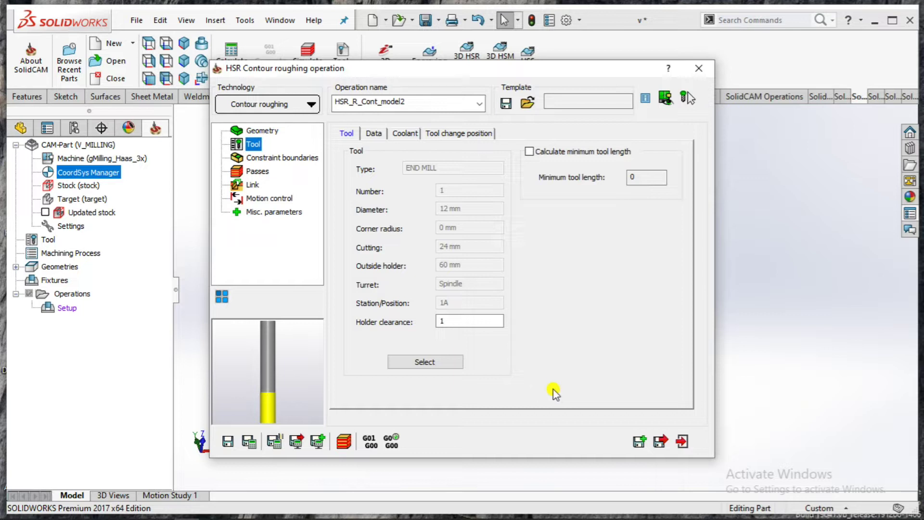
left_click(278, 160)
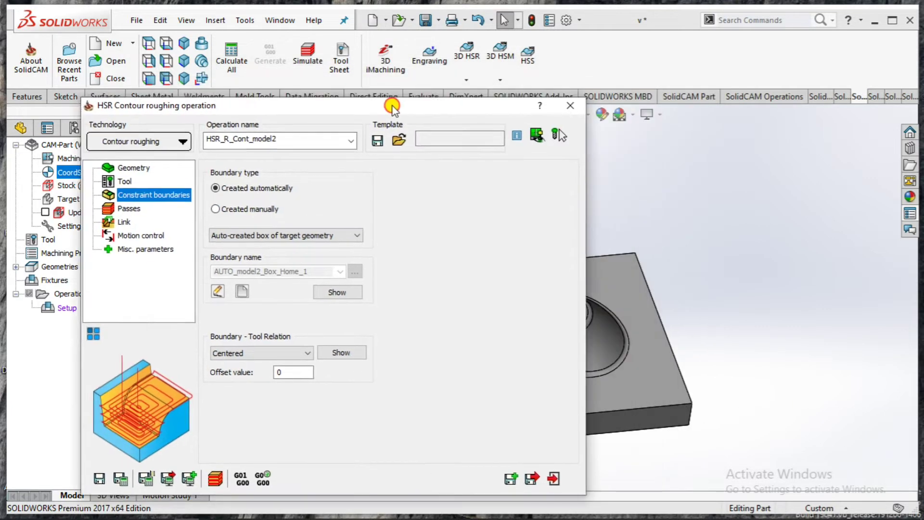
left_click_drag(521, 70, 144, 122)
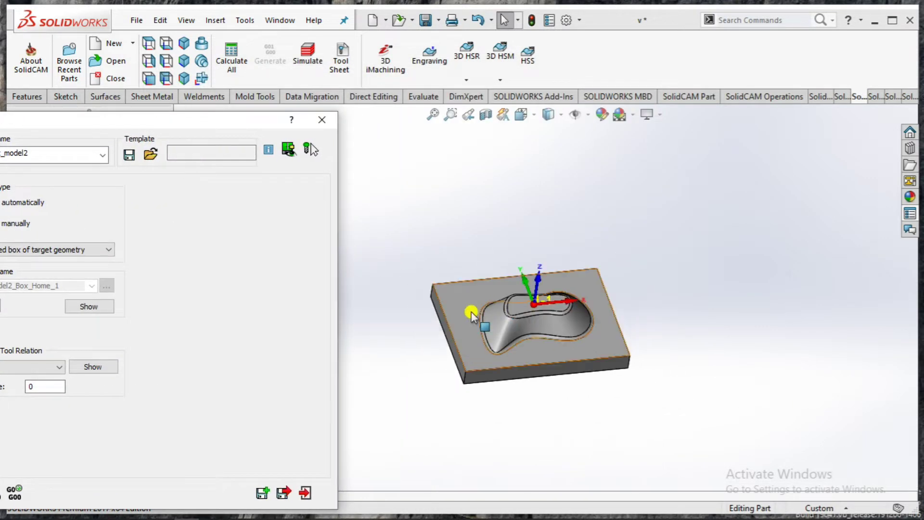
scroll(472, 311, "down", 3)
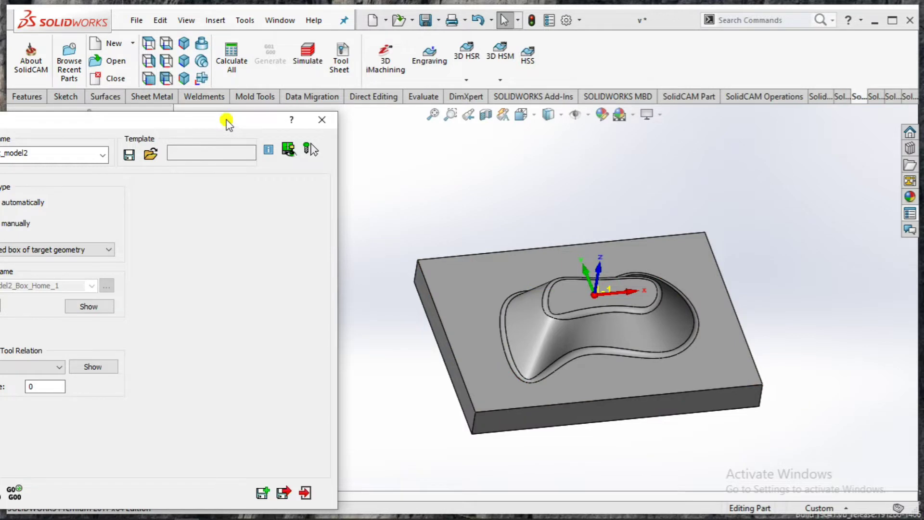
left_click_drag(223, 119, 524, 91)
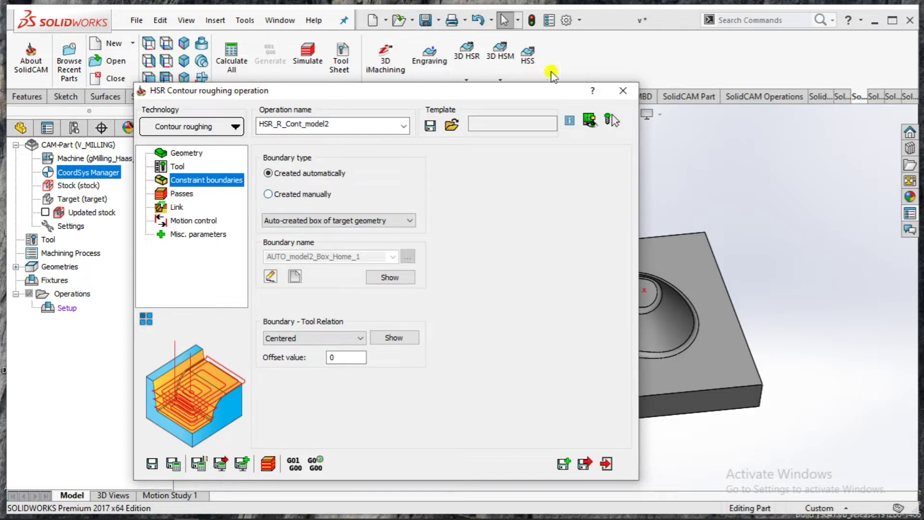
left_click_drag(442, 93, 280, 91)
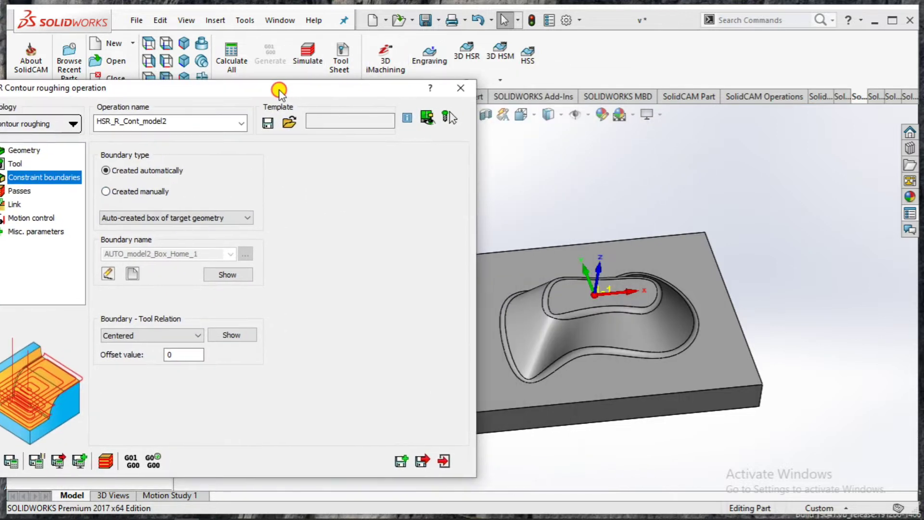
scroll(738, 412, "up", 3)
mouse_move(757, 386)
middle_mouse_down("ctrl")
mouse_move(588, 330)
mouse_move(482, 312)
middle_mouse_up("ctrl")
scroll(482, 312, "down", 5)
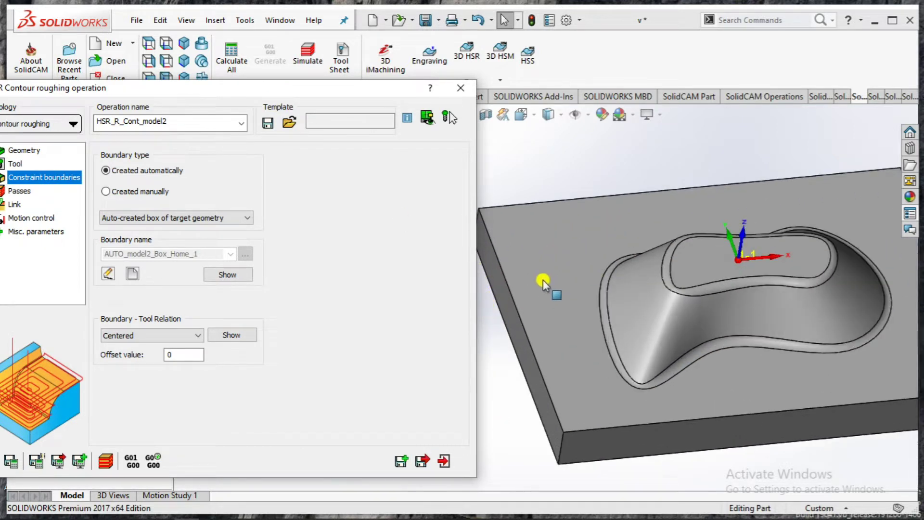
scroll(807, 322, "up", 2)
scroll(807, 323, "up", 1)
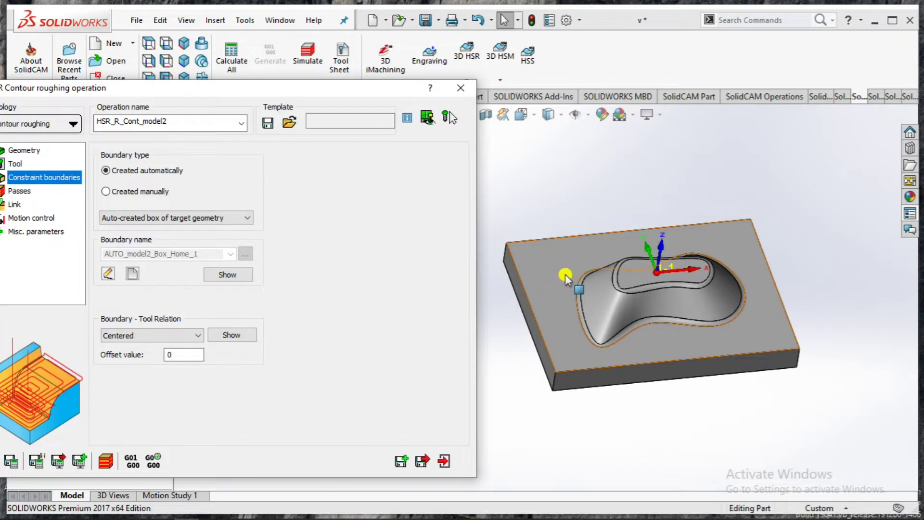
left_click_drag(224, 89, 388, 85)
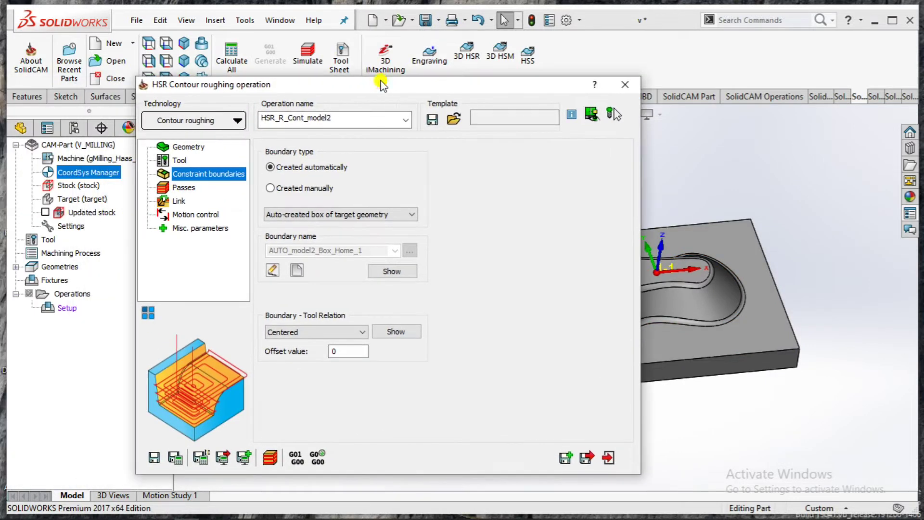
Set roughing passes to 0.2 wall and floor offset, 0.01 tolerance and 0.25 step down
left_click(178, 189)
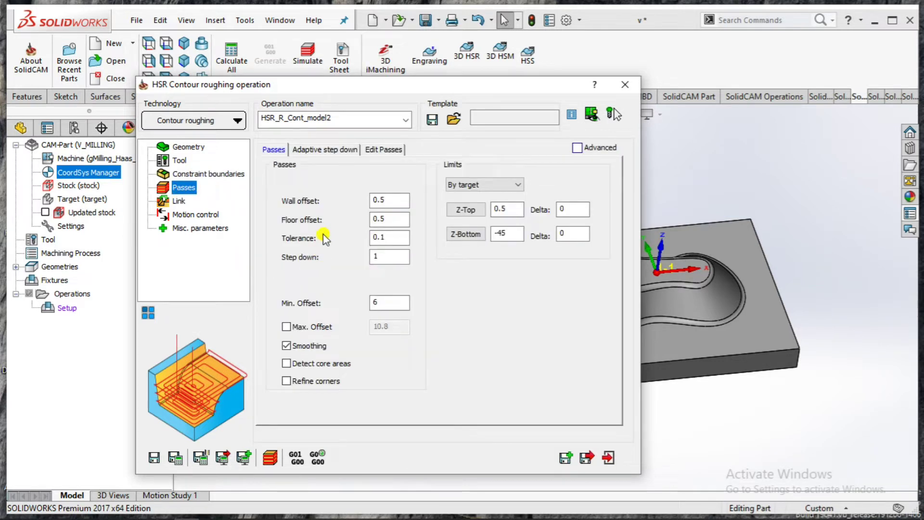
left_click_drag(551, 85, 444, 88)
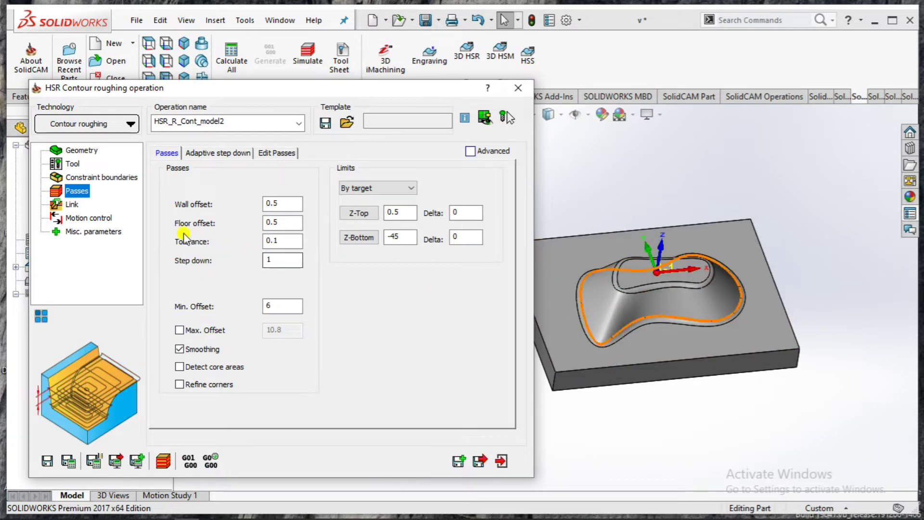
left_click_drag(299, 204, 247, 204)
type(".2")
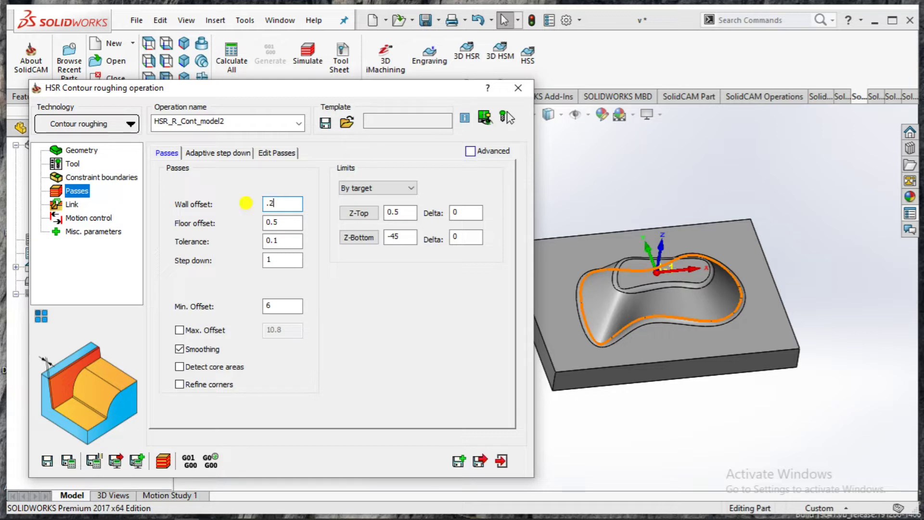
left_click_drag(268, 220, 233, 226)
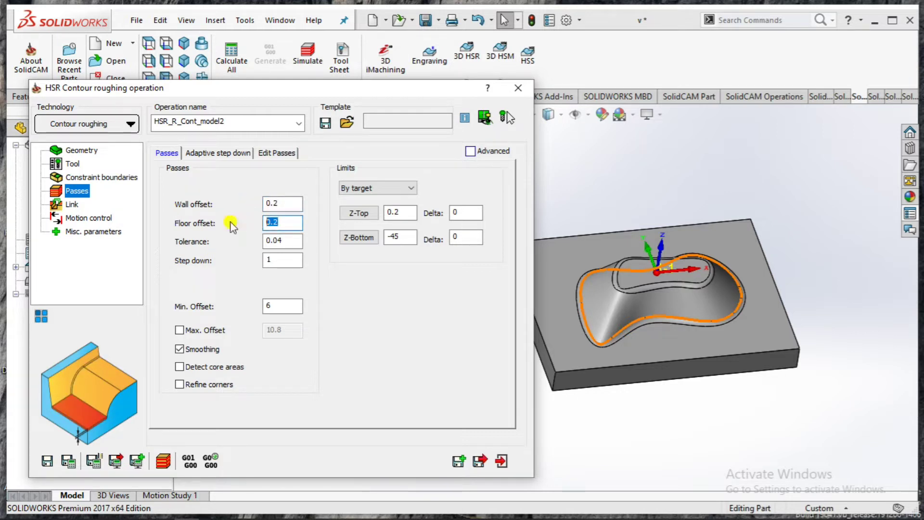
left_click(289, 241)
type("0.01")
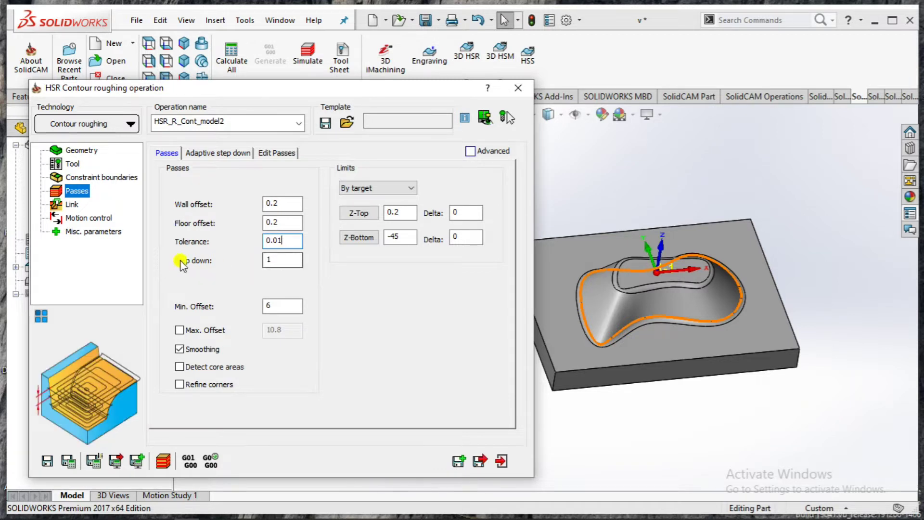
double_click(281, 260)
type(".25")
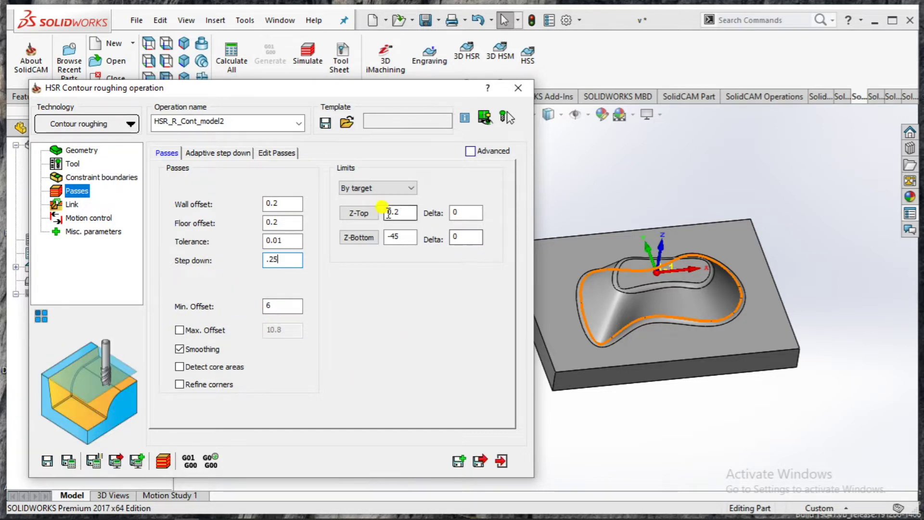
left_click(357, 214)
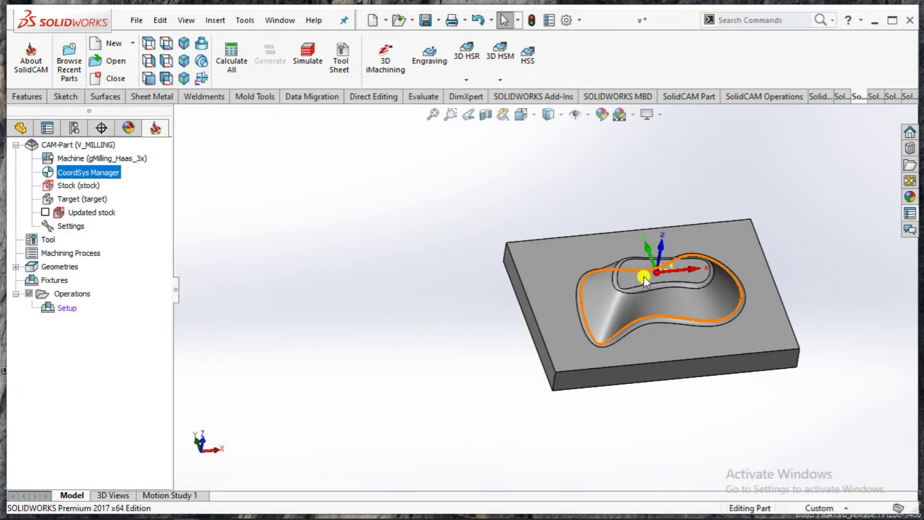
Pick Z-Top 0 from the top face and Z-Bottom -25 on the model
scroll(646, 260, "down", 2)
left_click(583, 304)
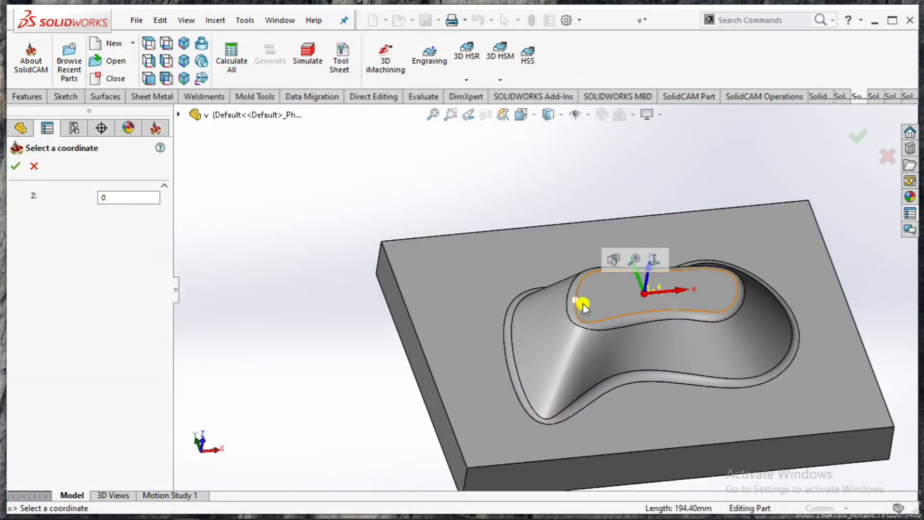
left_click(15, 166)
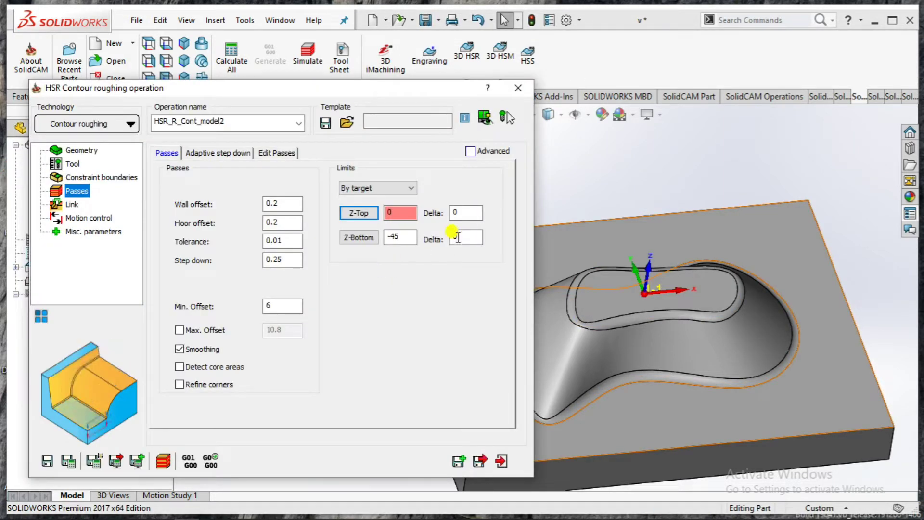
left_click(360, 240)
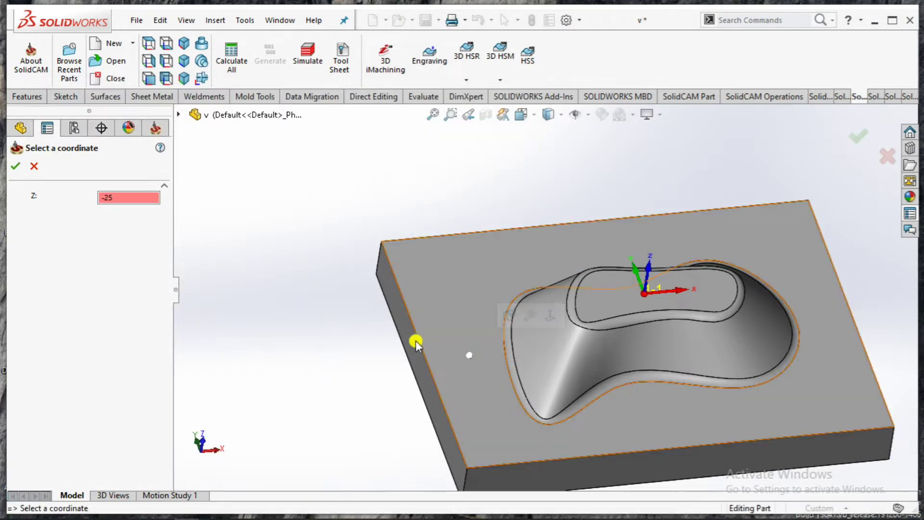
left_click(12, 168)
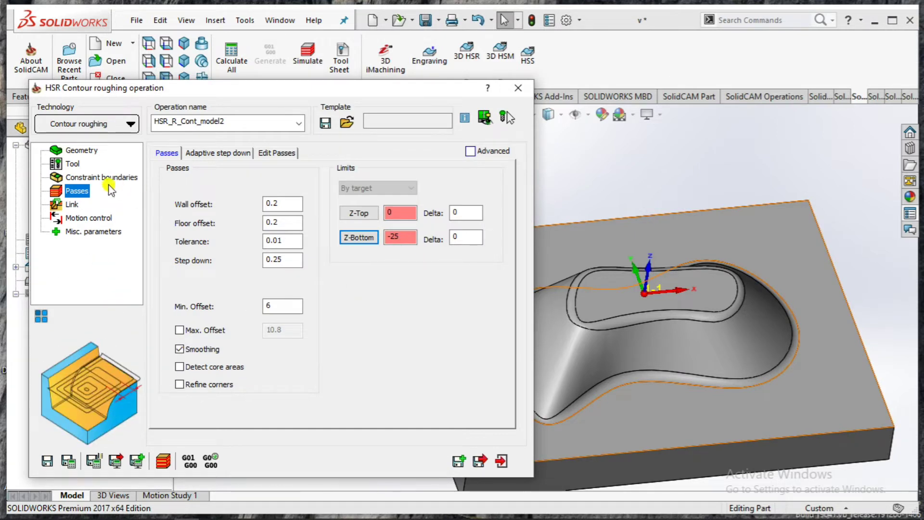
left_click(73, 206)
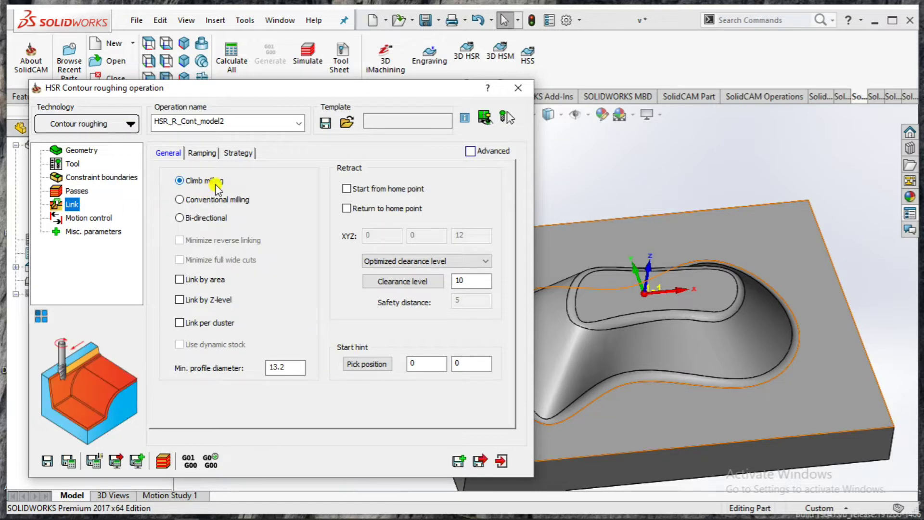
Make the contour roughing bi-directional, then save, calculate and close the dialog
left_click(206, 201)
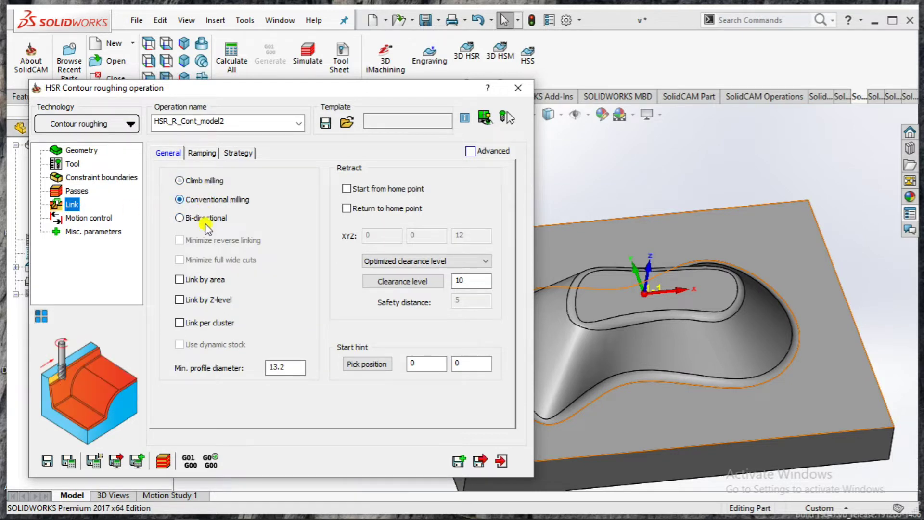
left_click(209, 221)
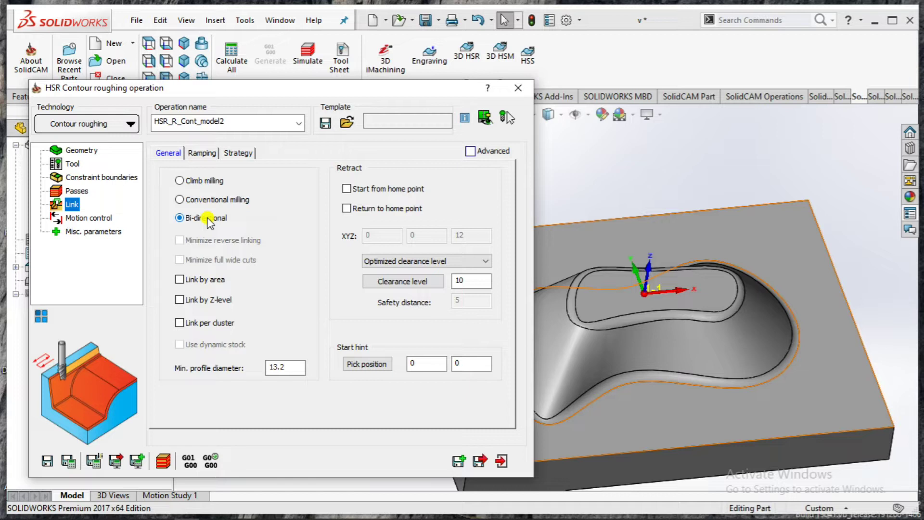
left_click(66, 460)
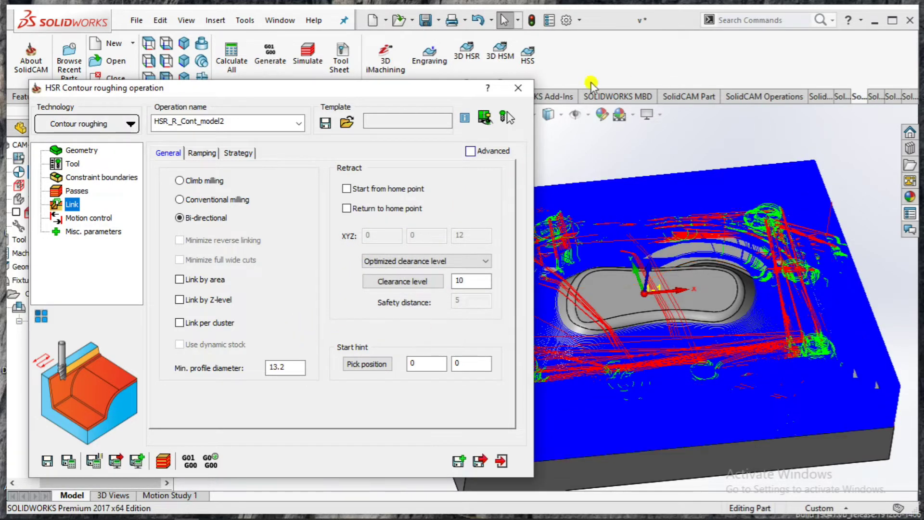
left_click(515, 92)
Zoom and orbit around the plate to inspect the calculated roughing toolpath
scroll(529, 282, "down", 3)
scroll(529, 282, "up", 3)
scroll(547, 432, "down", 5)
scroll(520, 403, "down", 3)
mouse_move(495, 371)
middle_mouse_down()
mouse_move(480, 294)
mouse_move(483, 346)
mouse_move(510, 405)
mouse_move(498, 355)
middle_mouse_up()
scroll(498, 357, "up", 3)
scroll(498, 357, "up", 3)
scroll(498, 356, "up", 2)
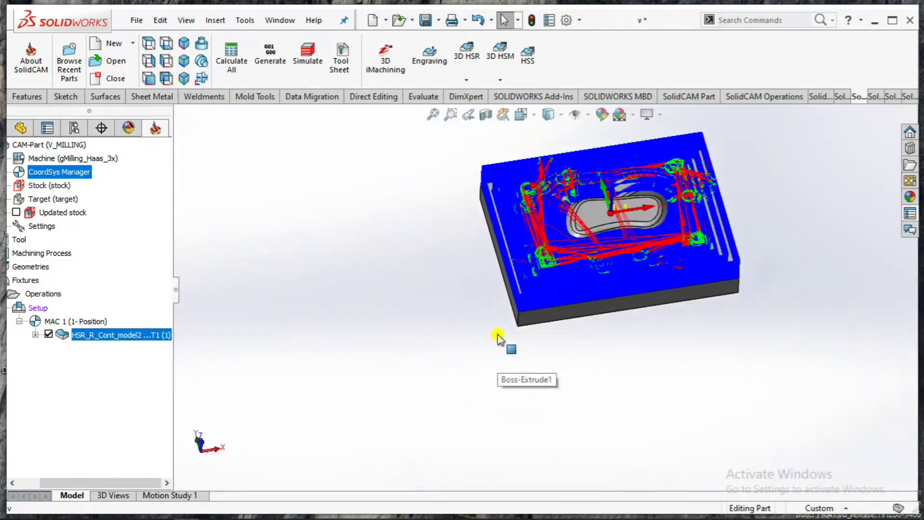
scroll(619, 161, "down", 2)
scroll(587, 216, "down", 2)
scroll(565, 262, "down", 2)
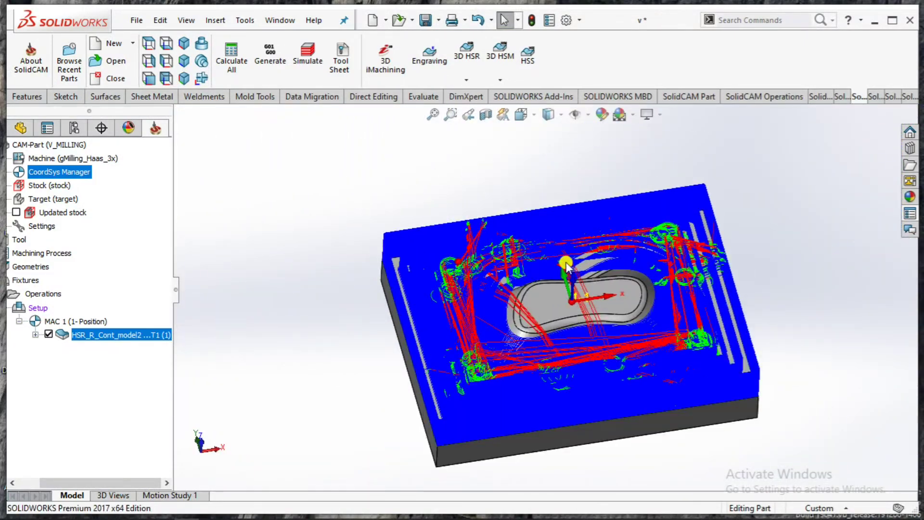
scroll(559, 275, "down", 2)
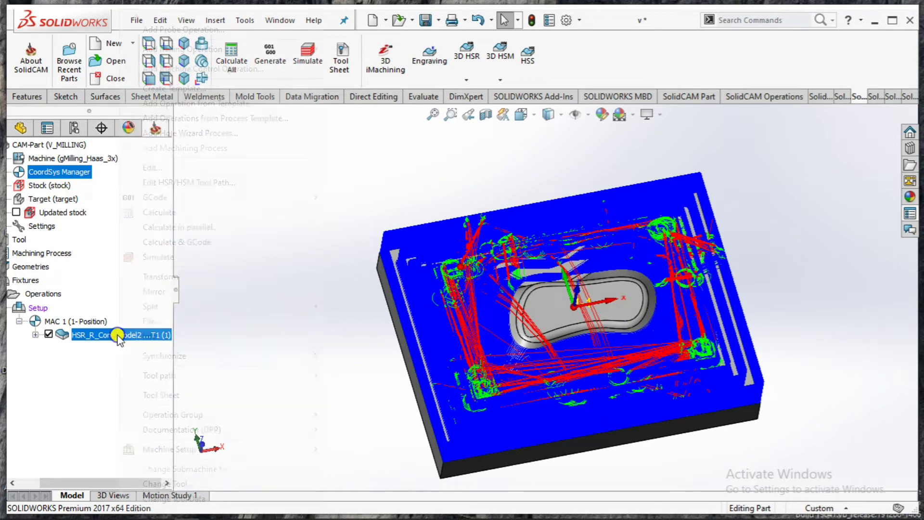
Simulate the HSR roughing operation in SolidVerify at maximum speed
right_click(118, 336)
left_click(165, 260)
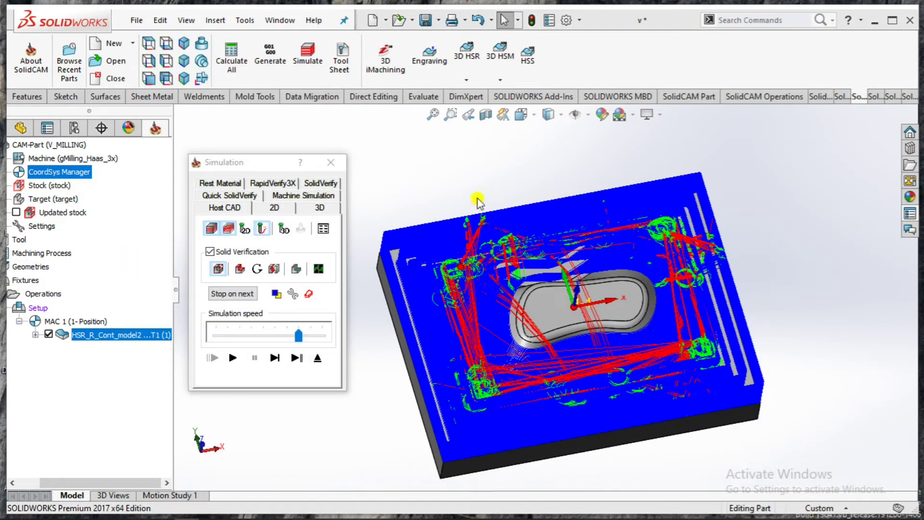
left_click(316, 183)
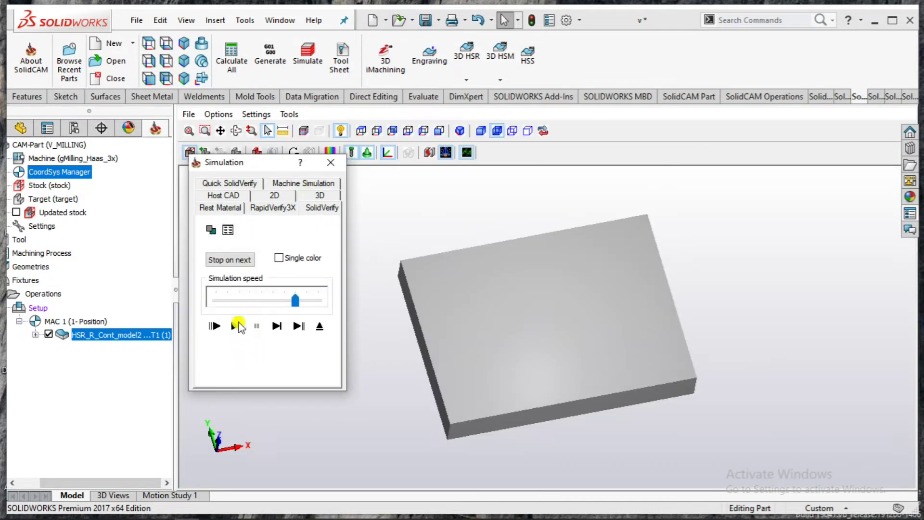
left_click_drag(293, 302, 318, 301)
left_click(234, 326)
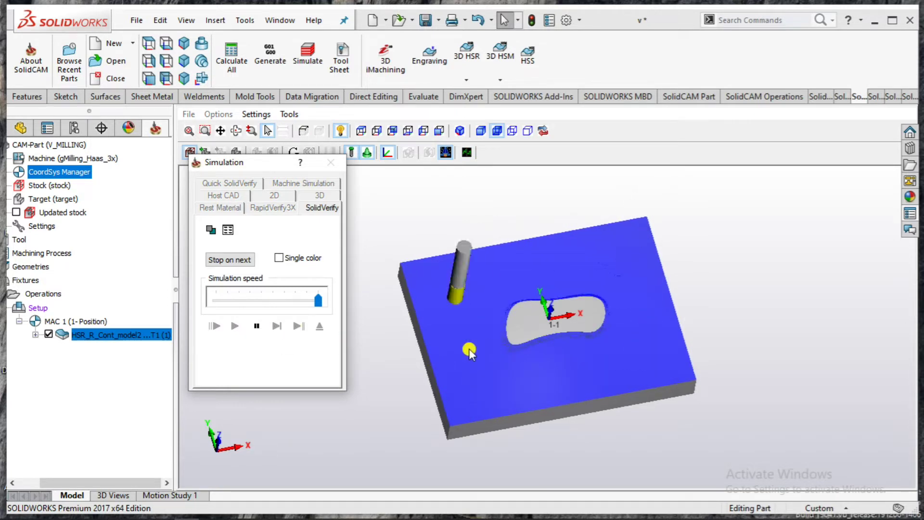
Zoom and orbit the machined stock as the simulation runs, then close the simulation
scroll(501, 333, "up", 3)
scroll(501, 330, "down", 3)
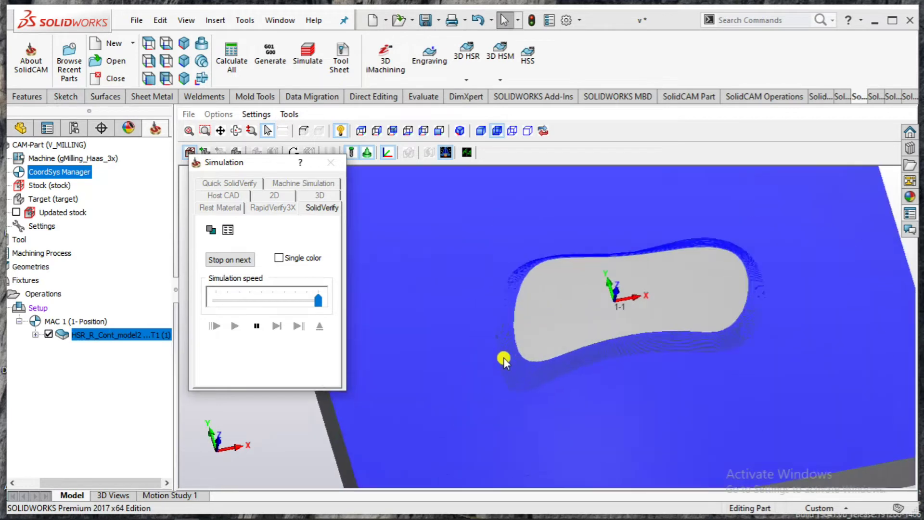
scroll(503, 358, "down", 2)
scroll(515, 343, "down", 2)
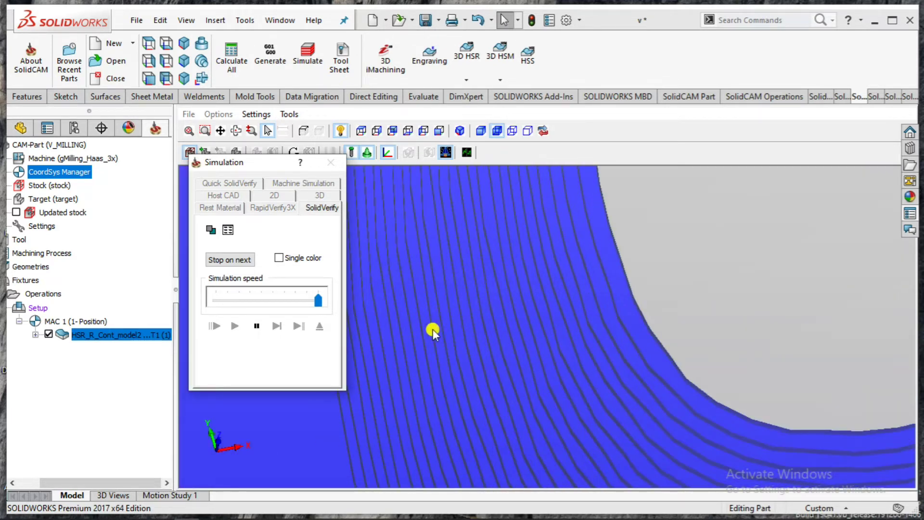
scroll(521, 327, "up", 2)
scroll(521, 328, "up", 1)
scroll(521, 328, "up", 2)
scroll(521, 328, "up", 2)
scroll(521, 327, "down", 3)
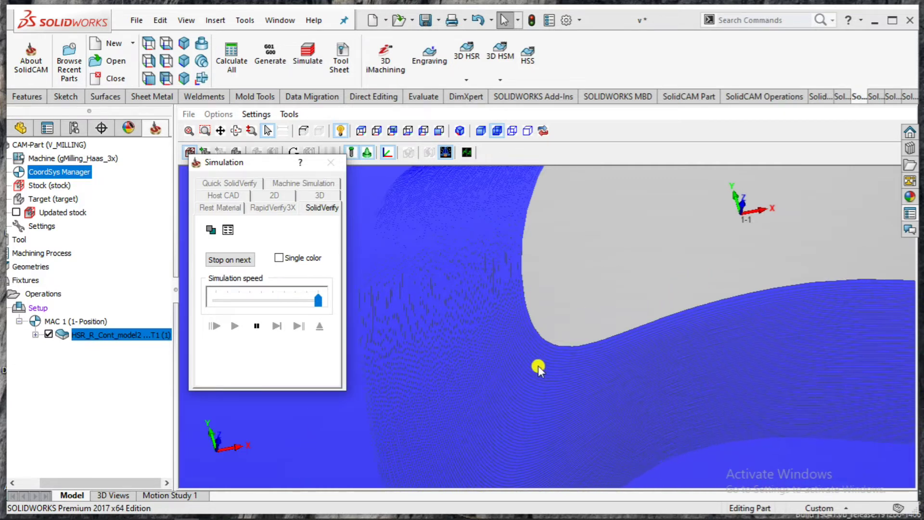
scroll(559, 362, "down", 3)
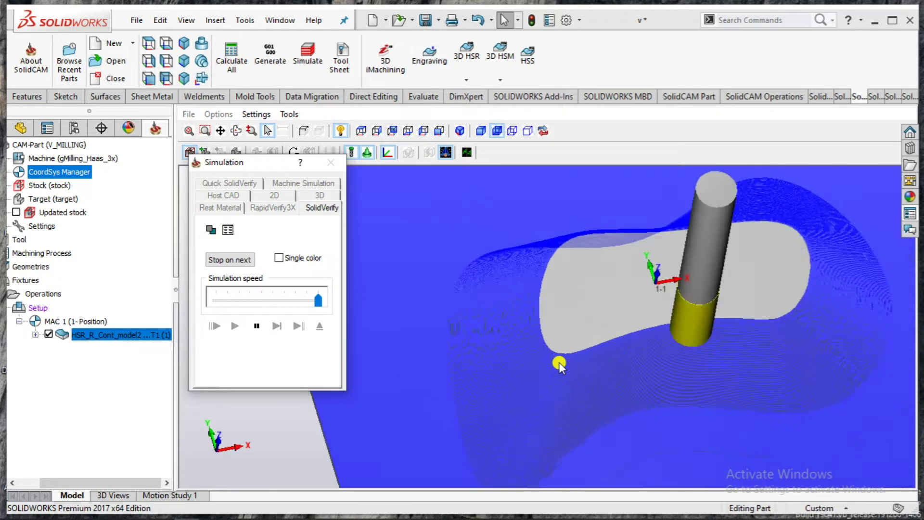
scroll(559, 362, "down", 3)
scroll(559, 363, "down", 2)
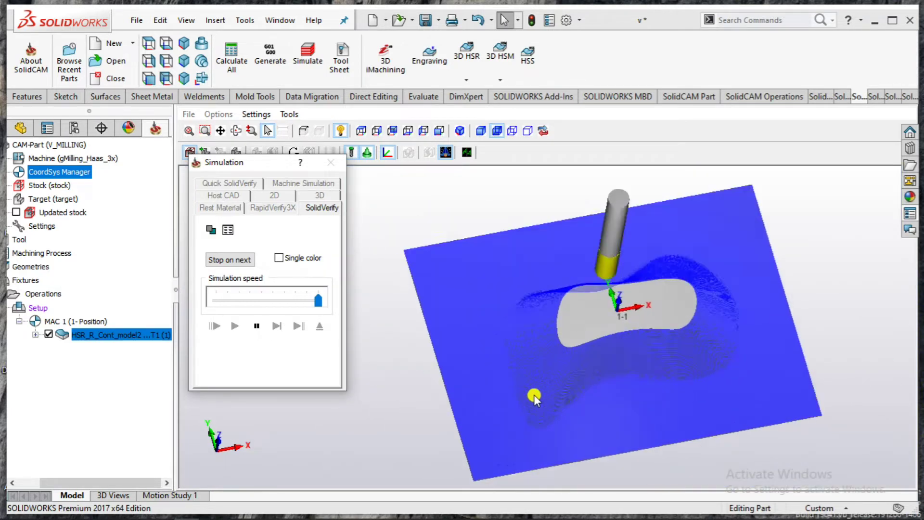
scroll(534, 394, "up", 2)
scroll(534, 395, "up", 2)
scroll(534, 395, "down", 5)
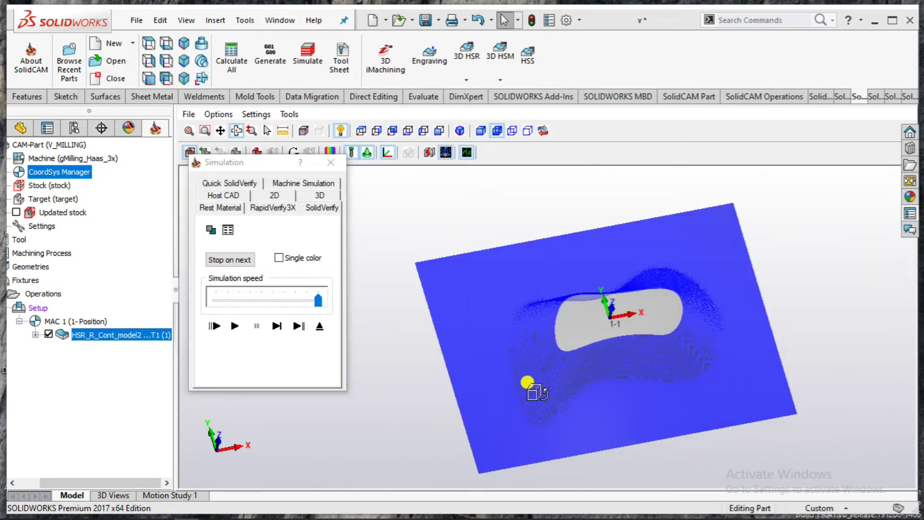
middle_click_drag(533, 395, 540, 367)
scroll(529, 351, "down", 3)
scroll(526, 343, "up", 4)
scroll(525, 359, "up", 5)
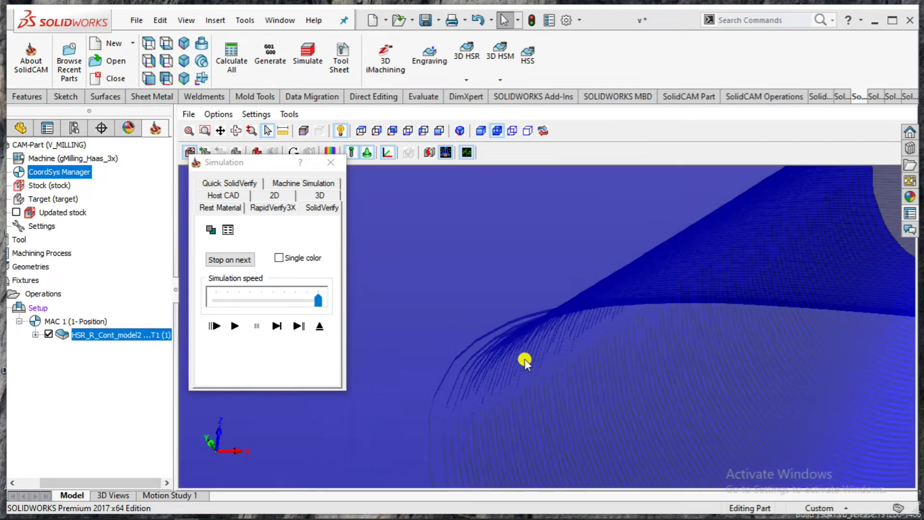
left_click(331, 163)
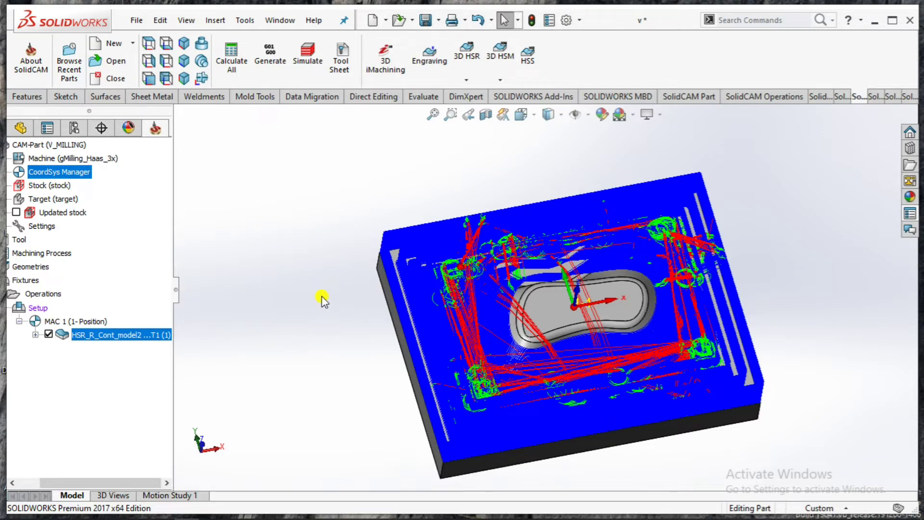
scroll(421, 272, "up", 1)
scroll(420, 272, "up", 3)
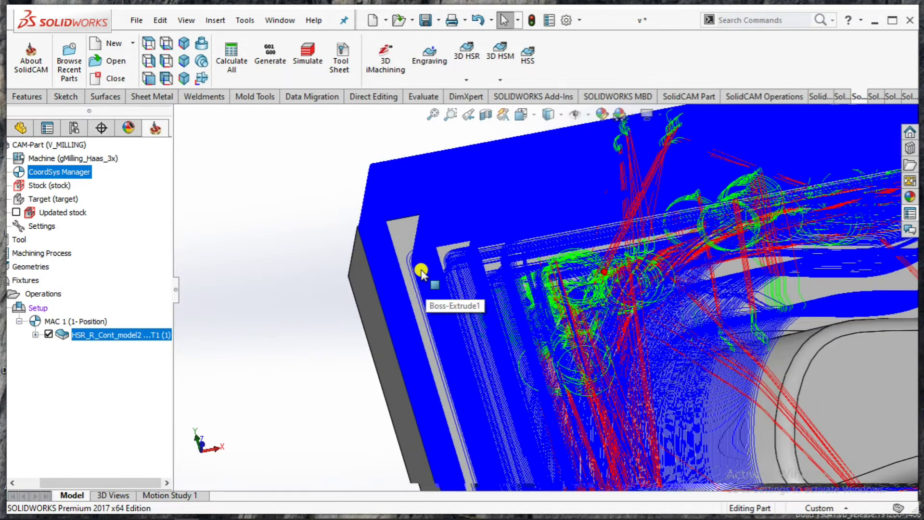
left_click(264, 270)
left_click(49, 334)
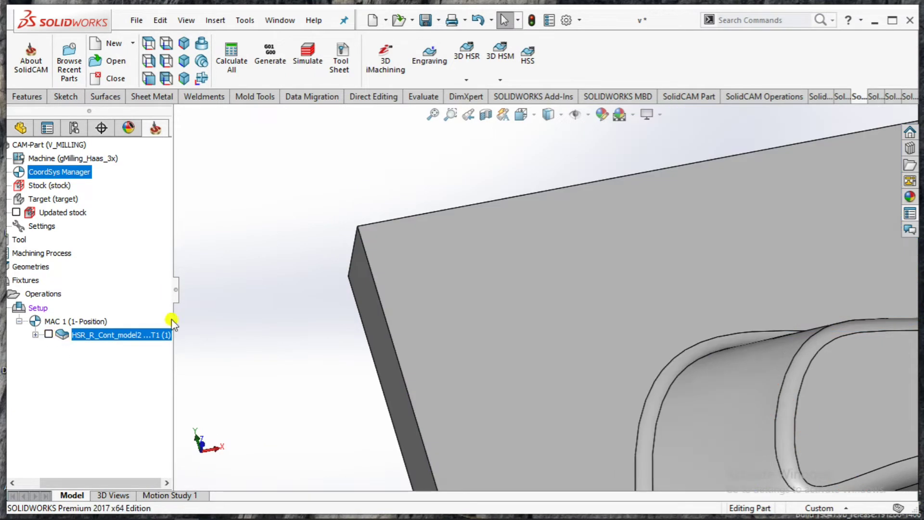
left_click(436, 307)
key("f")
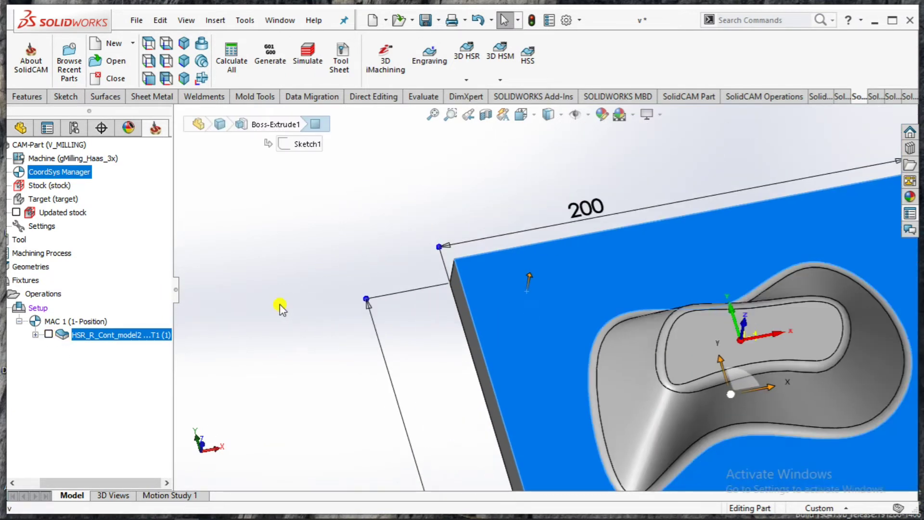
left_click(330, 311)
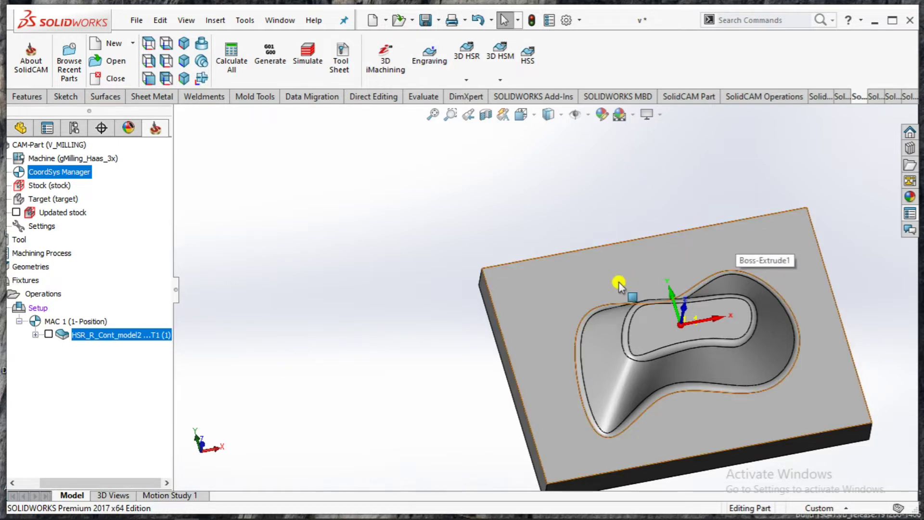
left_click(600, 351)
left_click(328, 275)
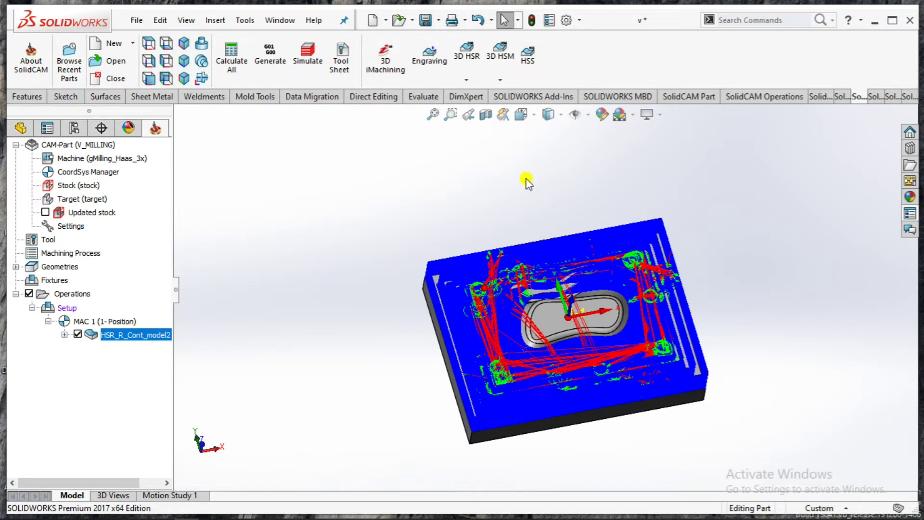
left_click(466, 80)
Start a Constant Z operation with new target geometry model4 from the solid
left_click(501, 80)
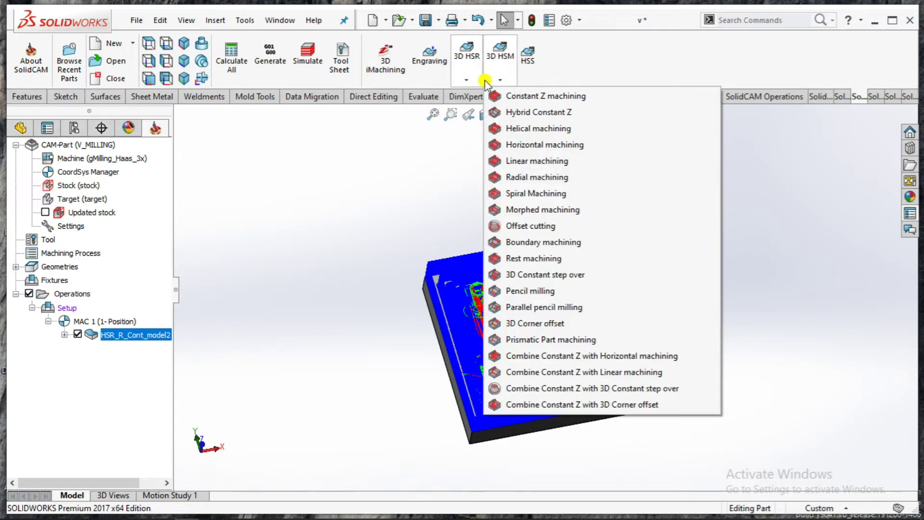
left_click(466, 80)
left_click(501, 80)
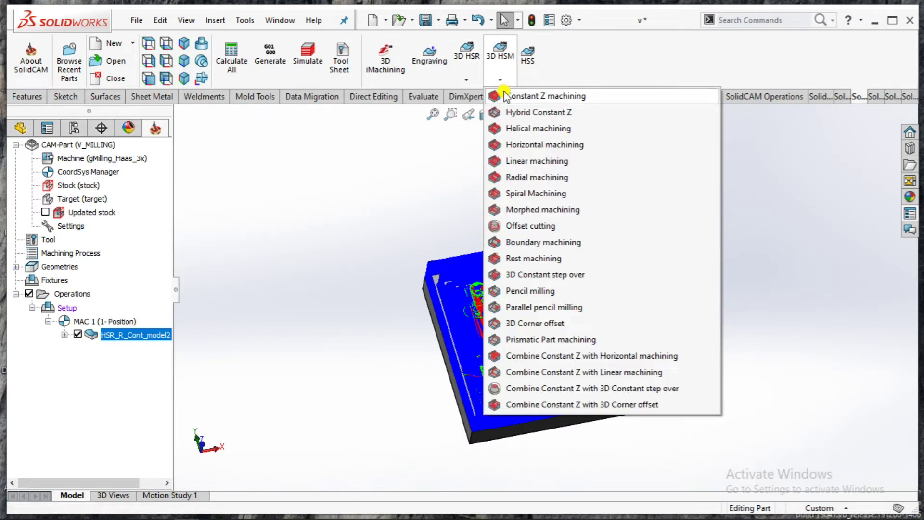
left_click(504, 96)
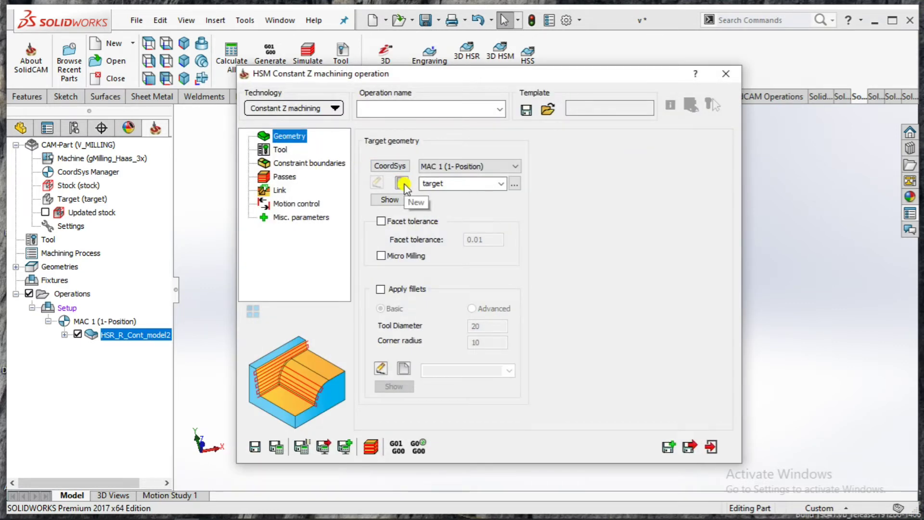
left_click(403, 184)
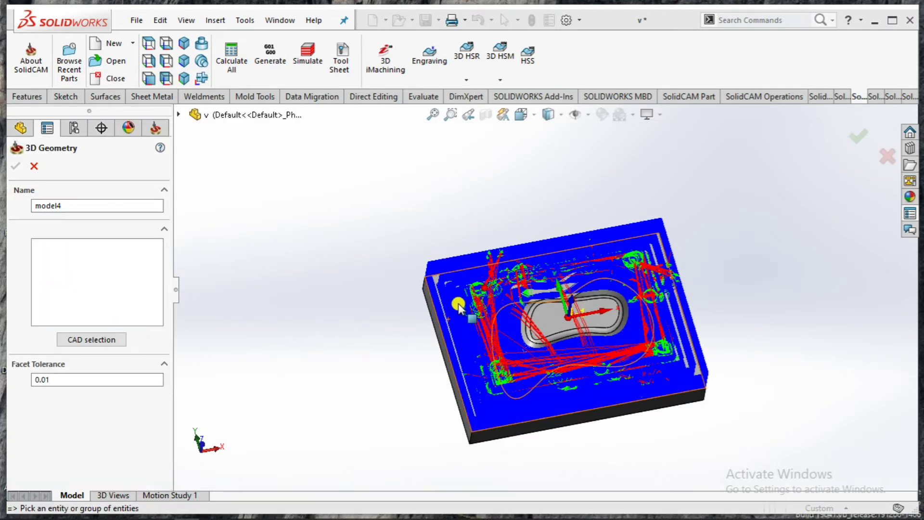
scroll(459, 303, "down", 5)
left_click(657, 328)
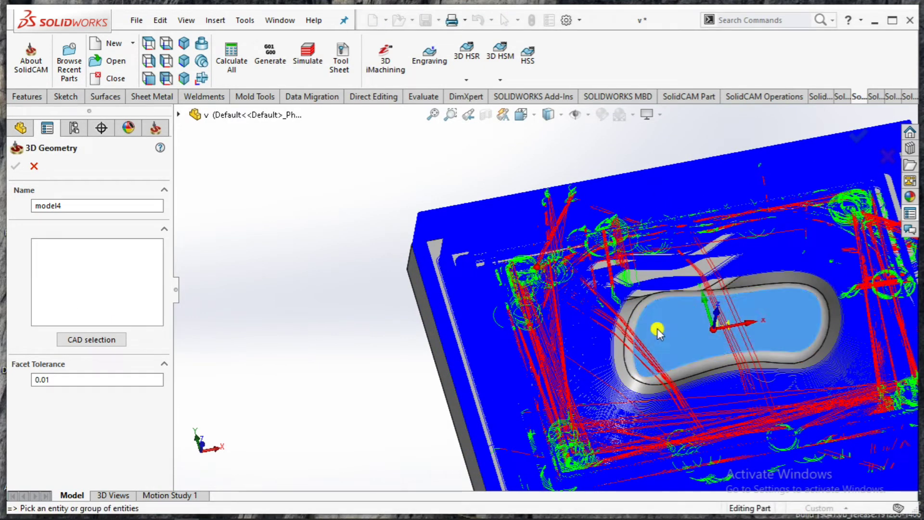
left_click(15, 166)
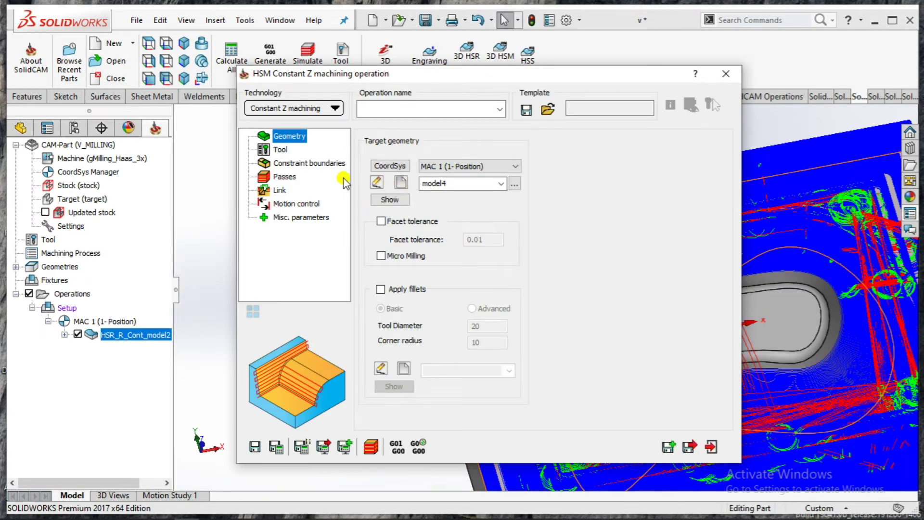
Assign tool 2, the 6 mm ball-nose mill, to the Constant Z operation
left_click(282, 149)
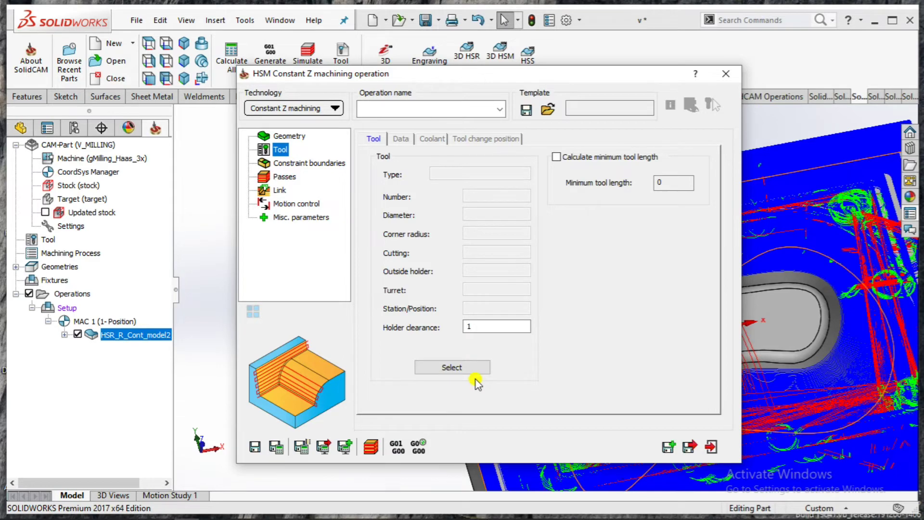
left_click(470, 366)
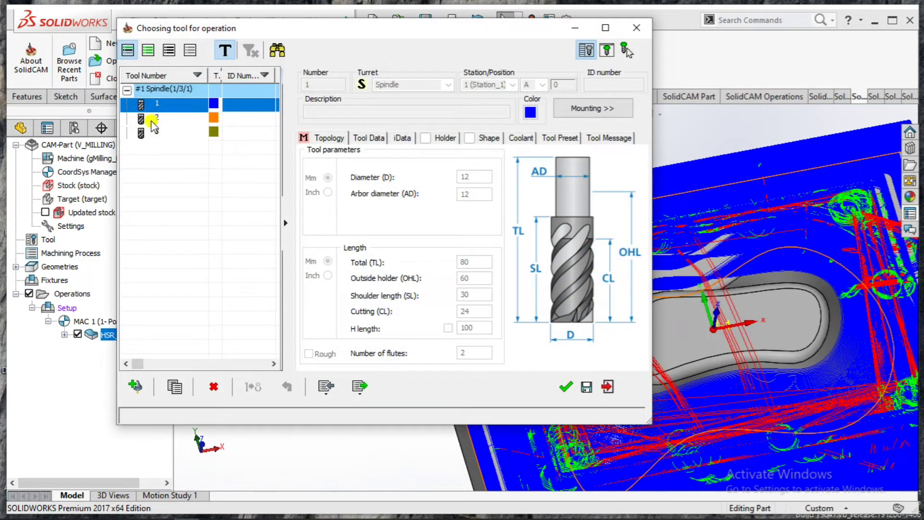
left_click(149, 118)
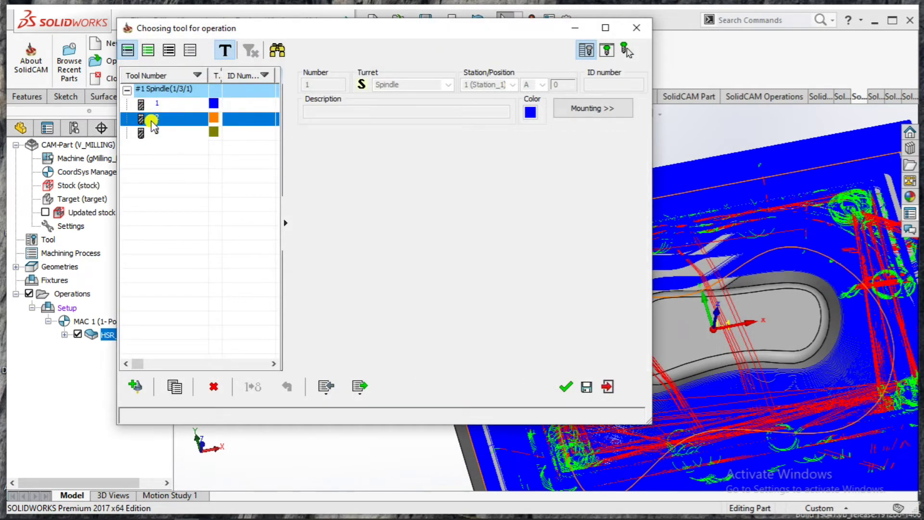
left_click(565, 385)
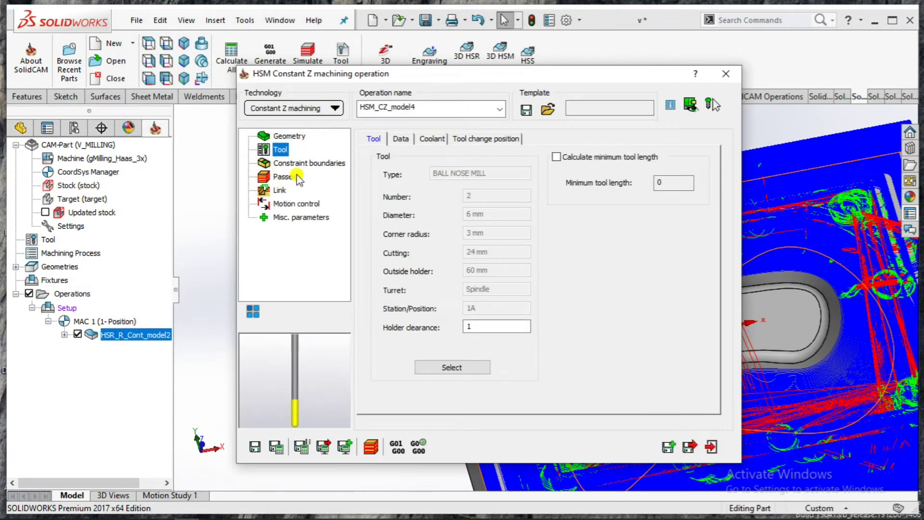
left_click(298, 164)
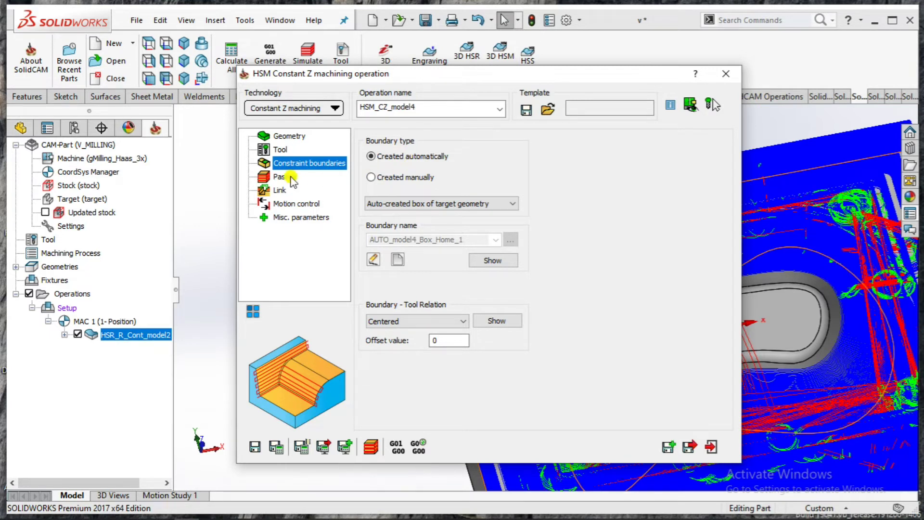
Set the Constant Z step down to 0.05 and turn on smoothing
left_click(289, 177)
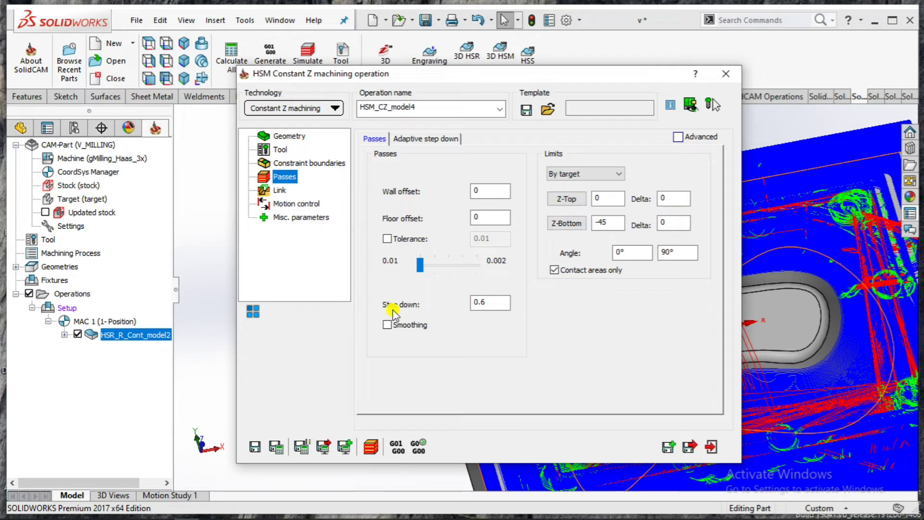
double_click(482, 302)
type(".")
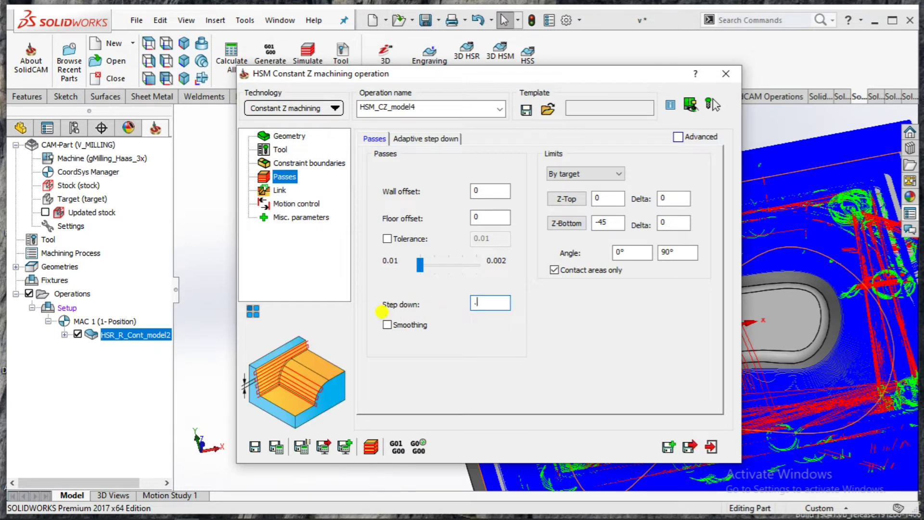
type("06")
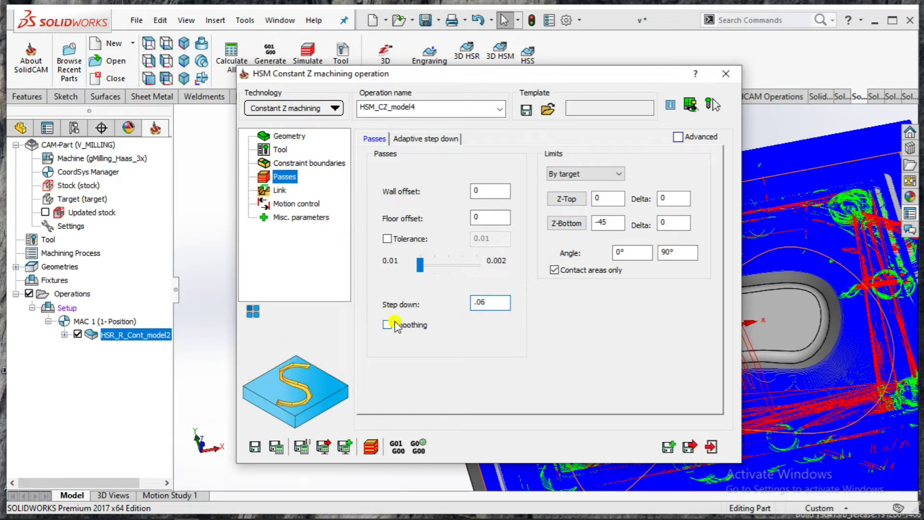
type("5")
left_click(417, 327)
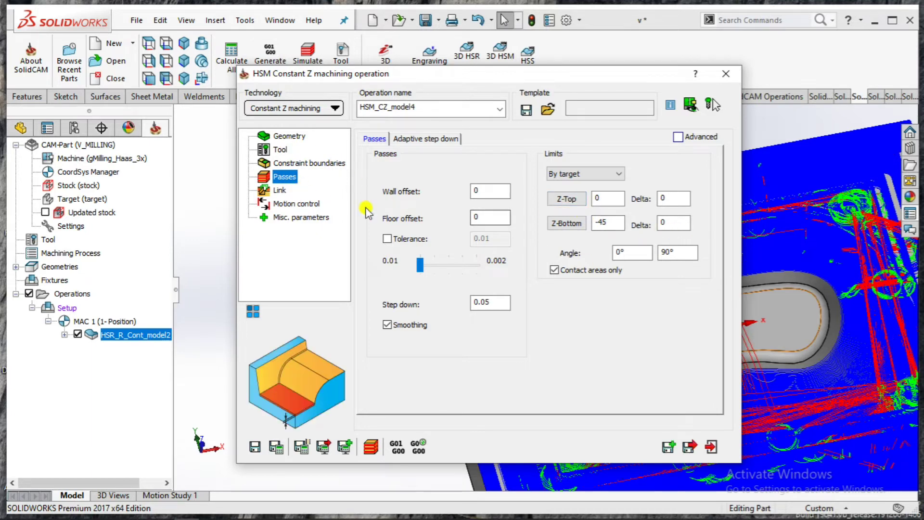
left_click(275, 190)
Use bi-directional links with 0.002 minimum pass length, then calculate and close the operation
left_click(413, 215)
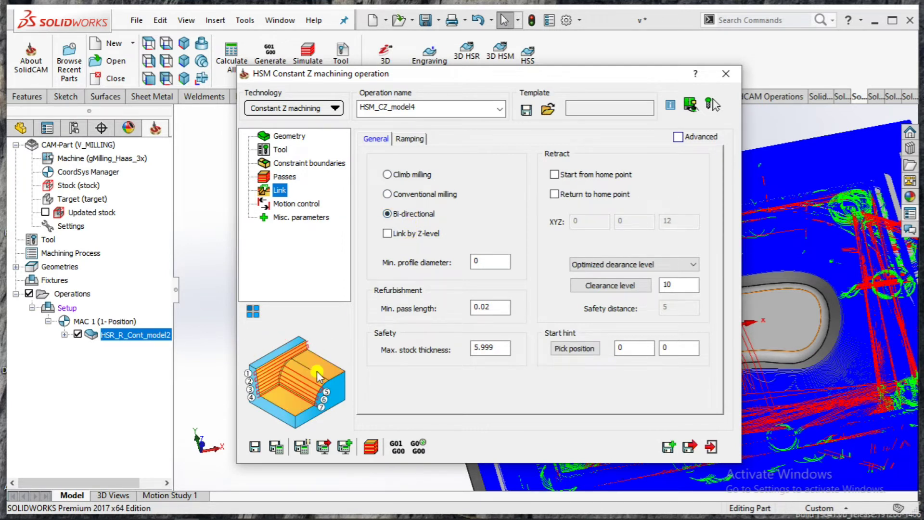
left_click(484, 308)
type("0.002")
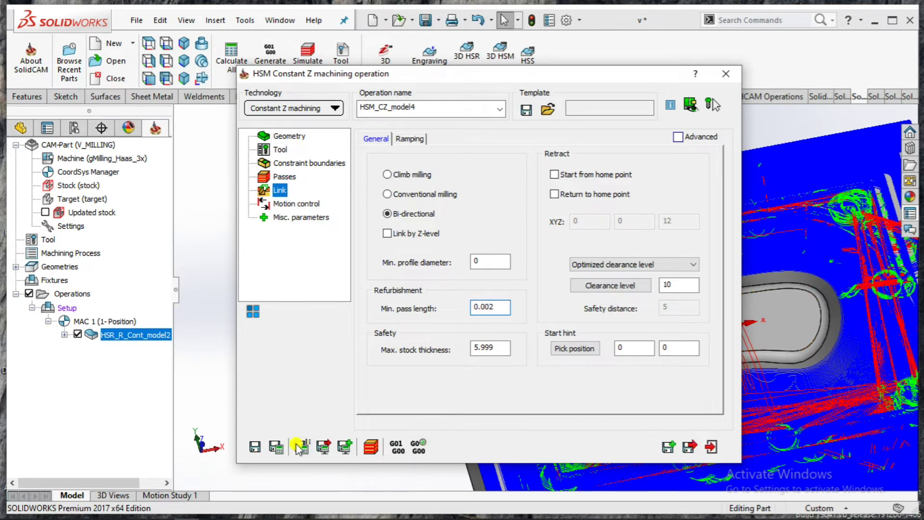
left_click(275, 448)
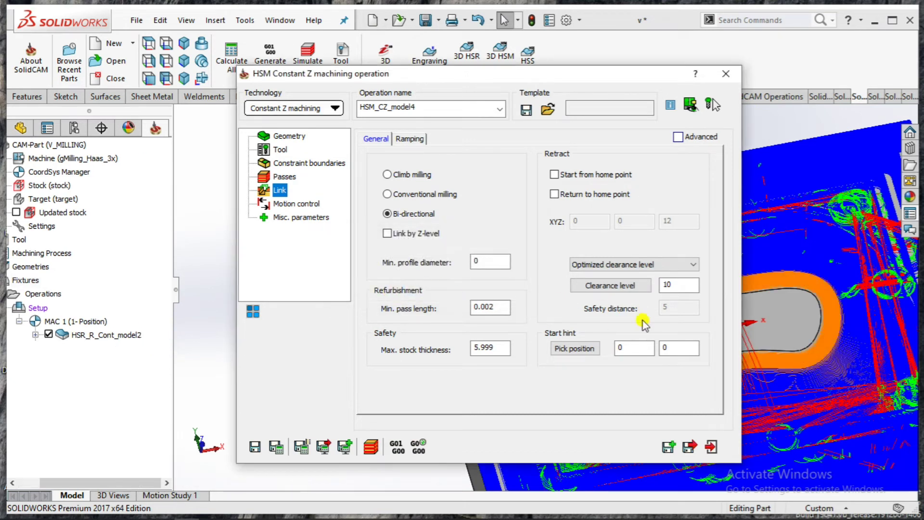
left_click(741, 79)
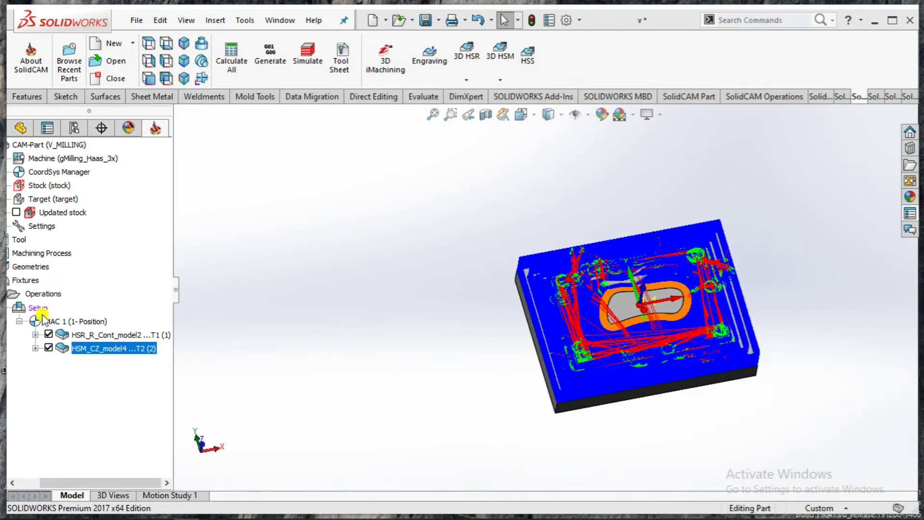
Hide the HSR_R_Cont_model2 toolpath, zoom in on the HSM_CZ_model4 passes, and bring up its actions
left_click(49, 334)
scroll(637, 327, "down", 3)
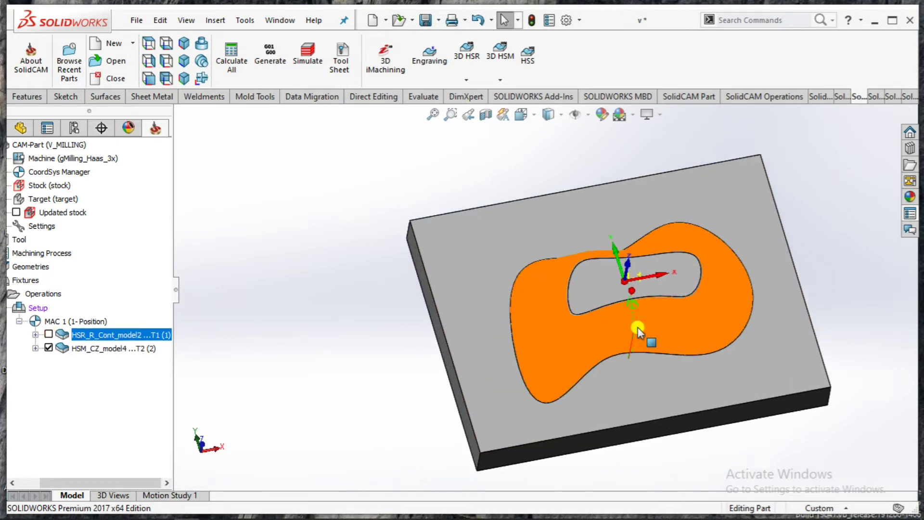
scroll(559, 314, "down", 3)
scroll(559, 314, "down", 3)
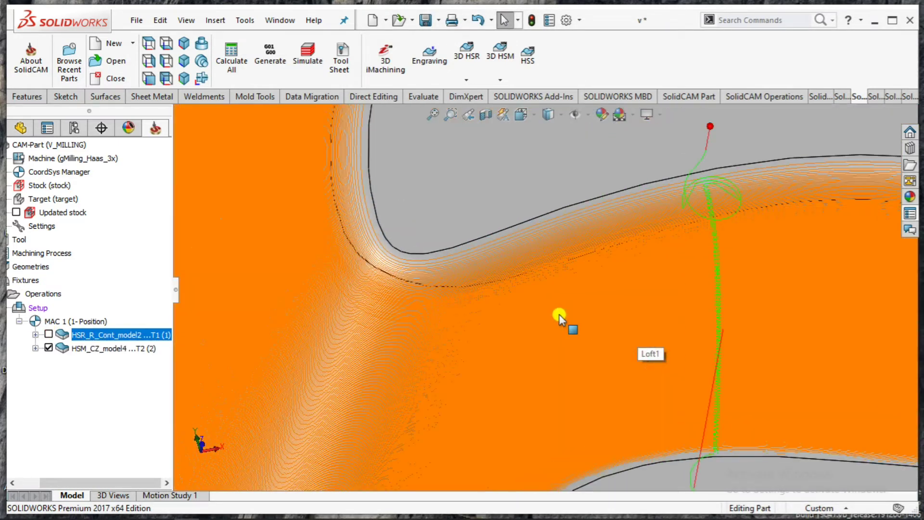
scroll(571, 274, "up", 3)
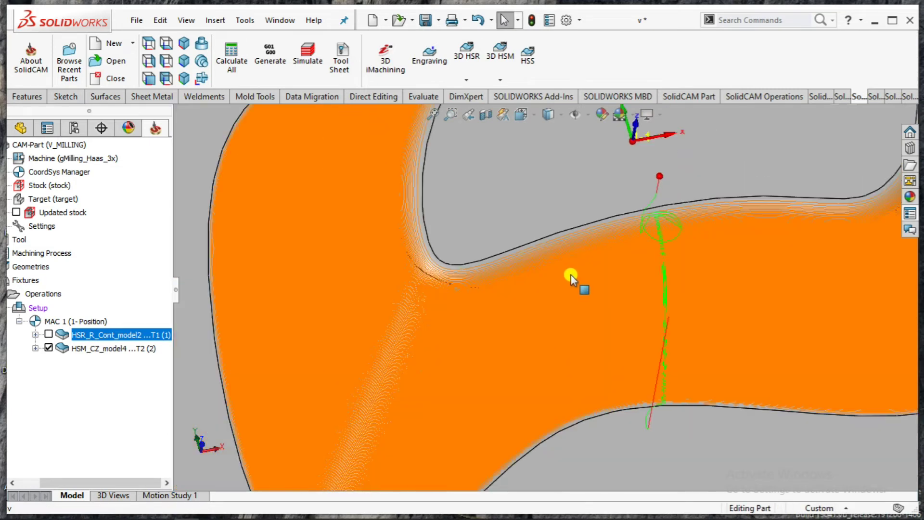
scroll(595, 281, "up", 3)
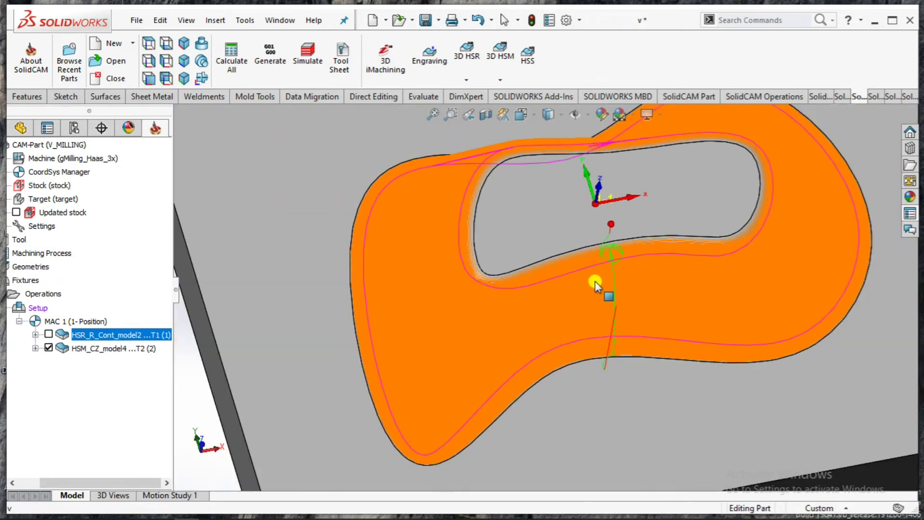
scroll(595, 281, "up", 2)
scroll(595, 282, "up", 2)
scroll(595, 279, "down", 3)
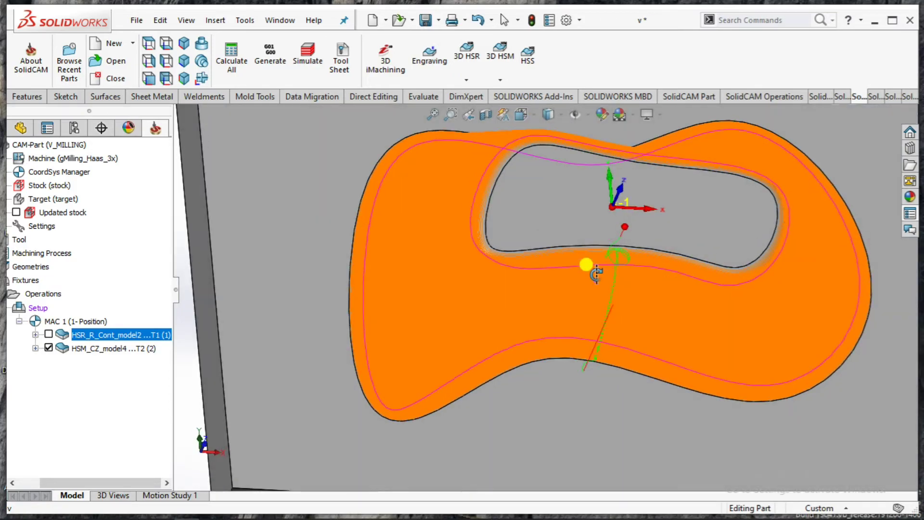
scroll(596, 274, "up", 1)
scroll(600, 274, "down", 2)
scroll(556, 296, "down", 2)
scroll(558, 295, "down", 2)
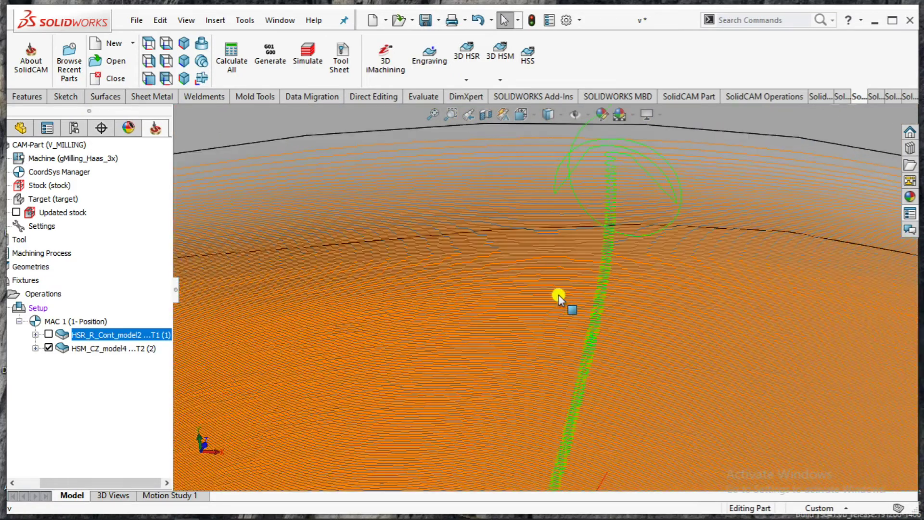
scroll(626, 301, "down", 2)
scroll(570, 304, "up", 2)
scroll(570, 303, "up", 2)
scroll(563, 304, "up", 2)
scroll(559, 304, "up", 2)
scroll(560, 306, "up", 4)
scroll(547, 302, "down", 1)
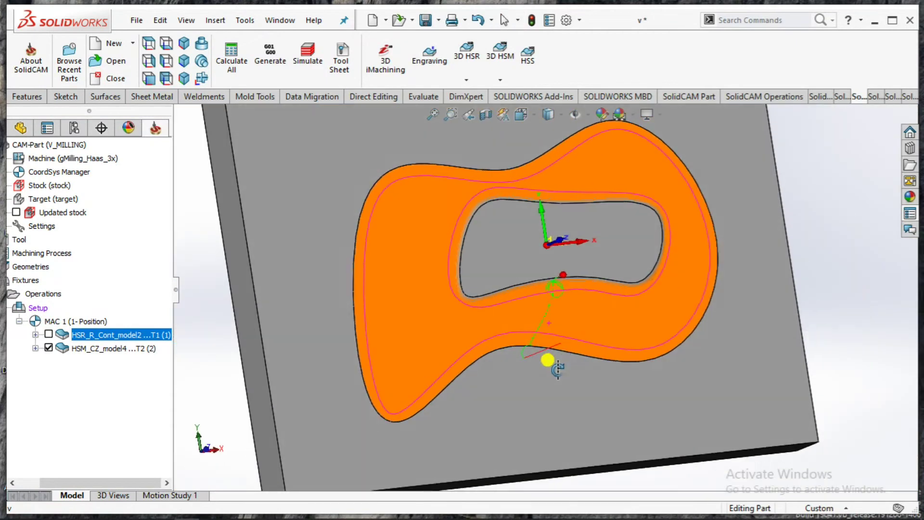
left_click(77, 348)
right_click(78, 348)
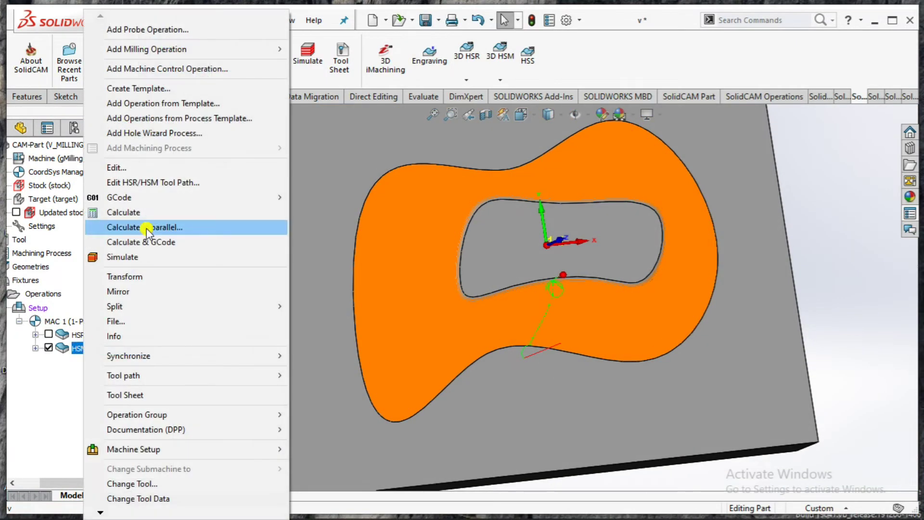
Simulate HSM_CZ_model4 using SolidVerify mode
left_click(146, 264)
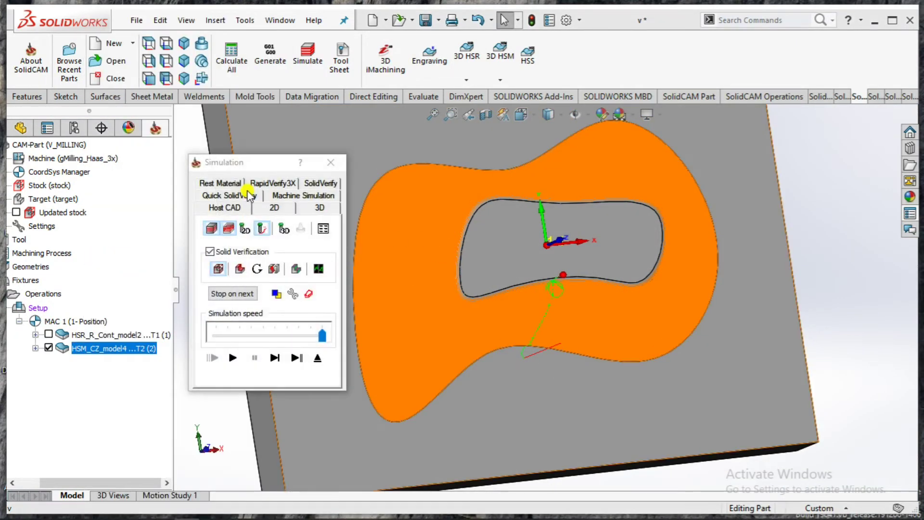
left_click(327, 183)
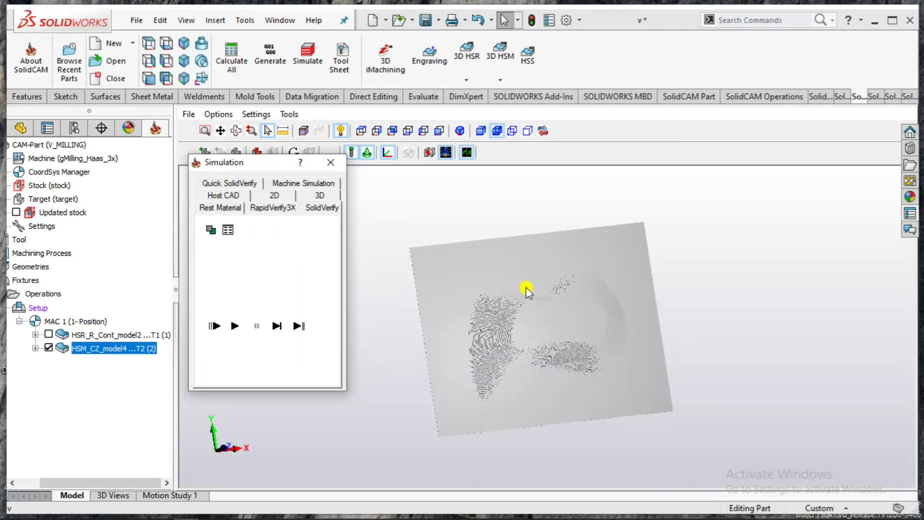
Zoom and orbit the stock model to an angled view before playback
scroll(532, 349, "down", 5)
left_click_drag(509, 340, 508, 316)
key("Escape")
scroll(433, 267, "up", 5)
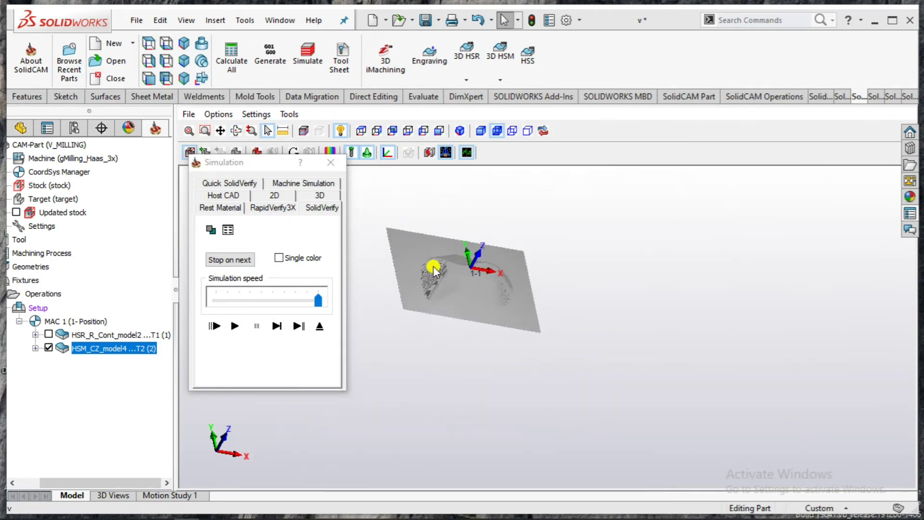
scroll(433, 267, "down", 5)
scroll(548, 273, "down", 3)
scroll(702, 275, "down", 3)
scroll(579, 287, "up", 3)
scroll(657, 287, "up", 3)
scroll(662, 287, "down", 3)
middle_click_drag(631, 274, 598, 288)
key("Escape")
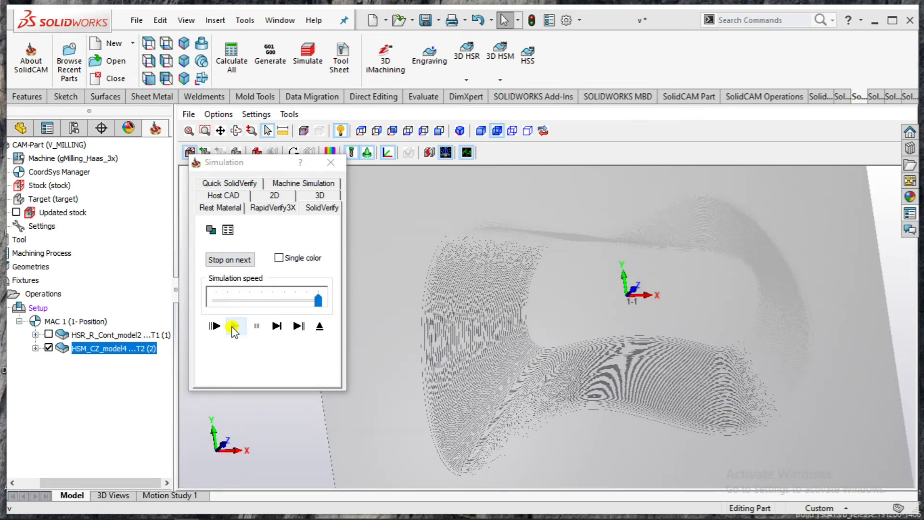
Play the HSM_CZ_model4 finishing simulation, inspect it from a new angle, then pause
left_click(232, 326)
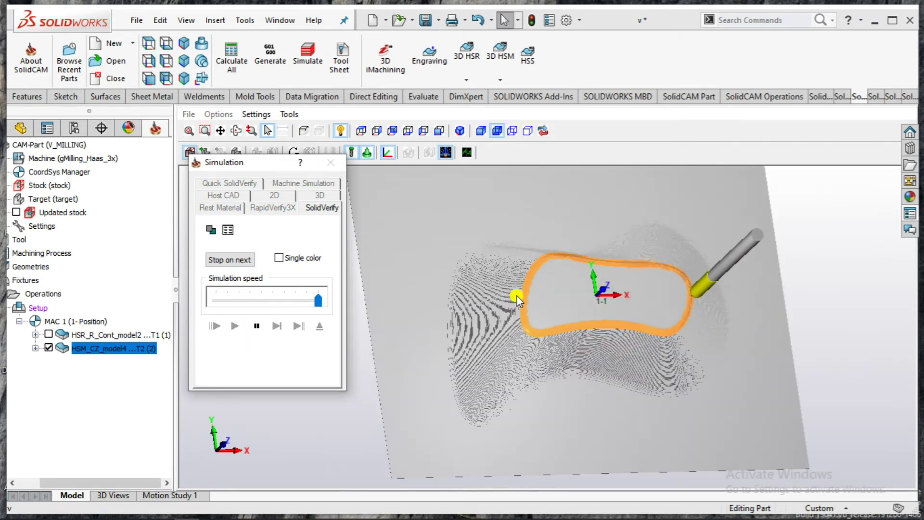
scroll(516, 296, "up", 3)
scroll(516, 295, "up", 2)
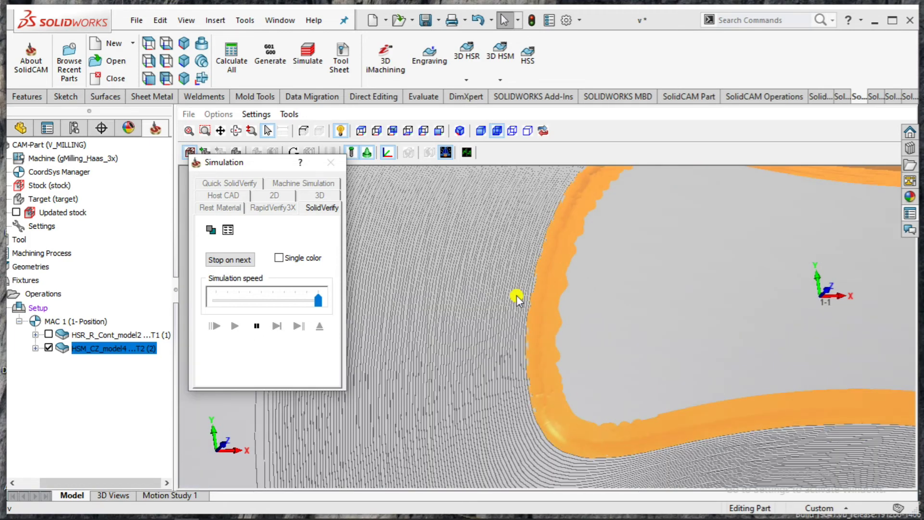
scroll(516, 295, "down", 2)
scroll(516, 296, "down", 2)
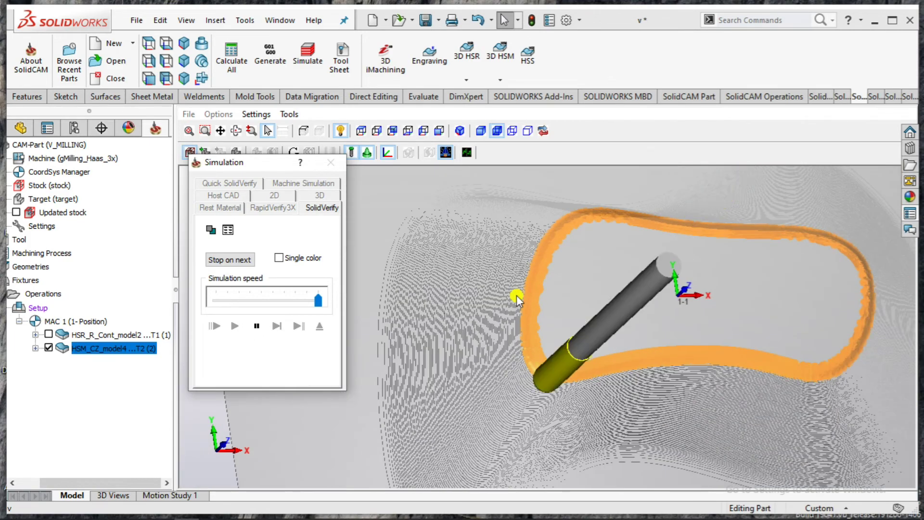
mouse_move(663, 259)
middle_mouse_down()
mouse_move(648, 283)
mouse_move(644, 241)
middle_mouse_up()
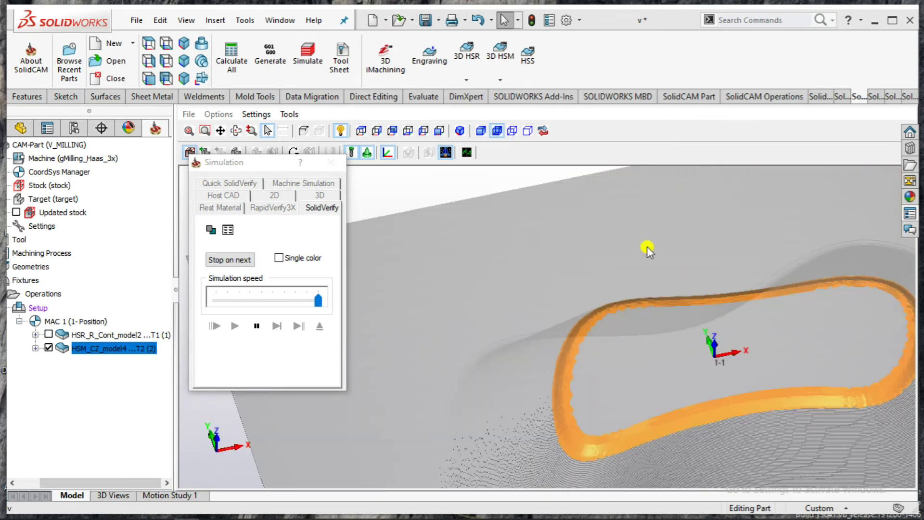
scroll(576, 354, "down", 5)
scroll(585, 364, "down", 1)
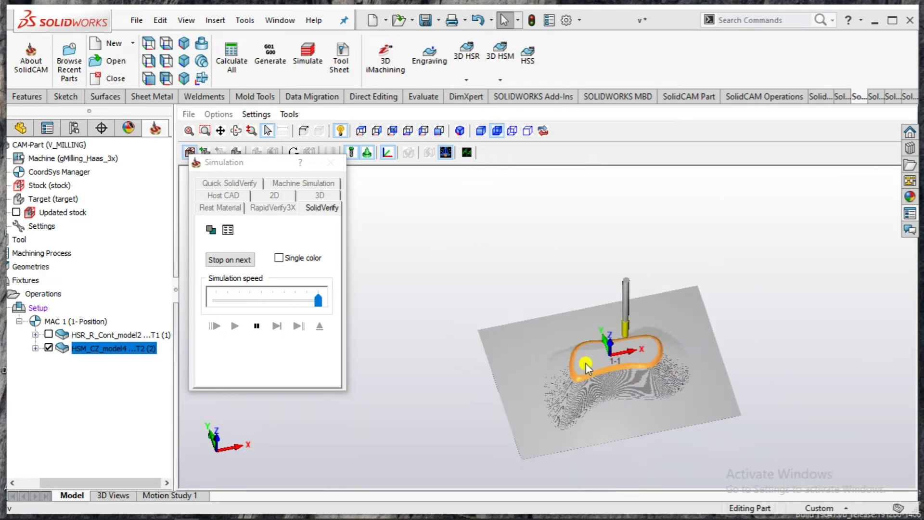
scroll(675, 396, "up", 1)
scroll(669, 398, "up", 2)
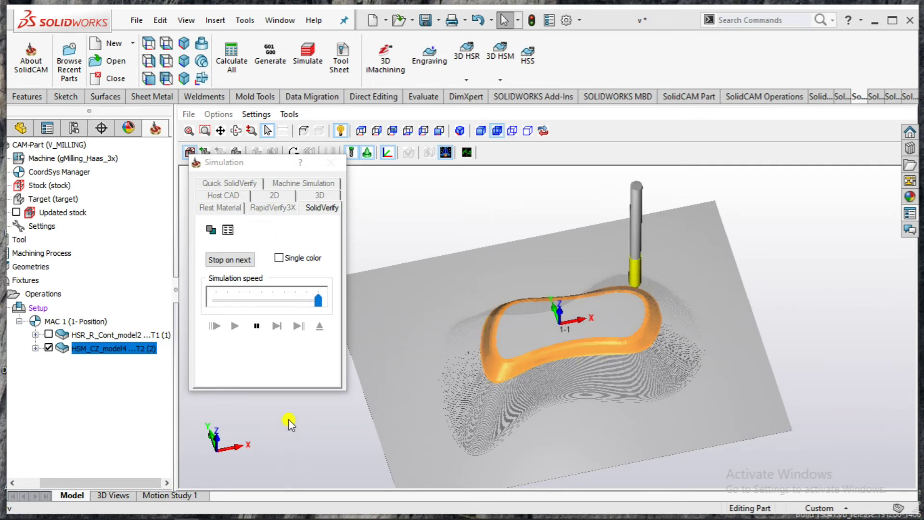
left_click(256, 326)
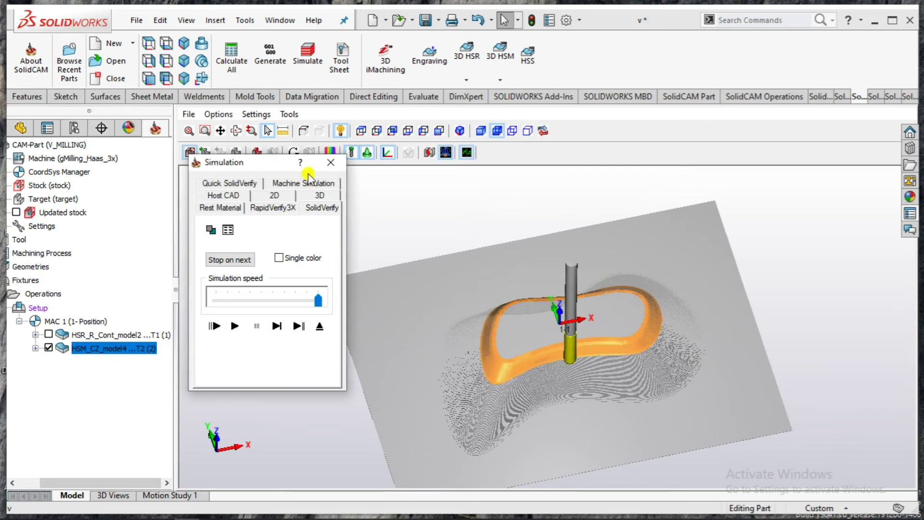
Close the Simulation dialog and orbit the block to an upright oblique view
left_click(331, 163)
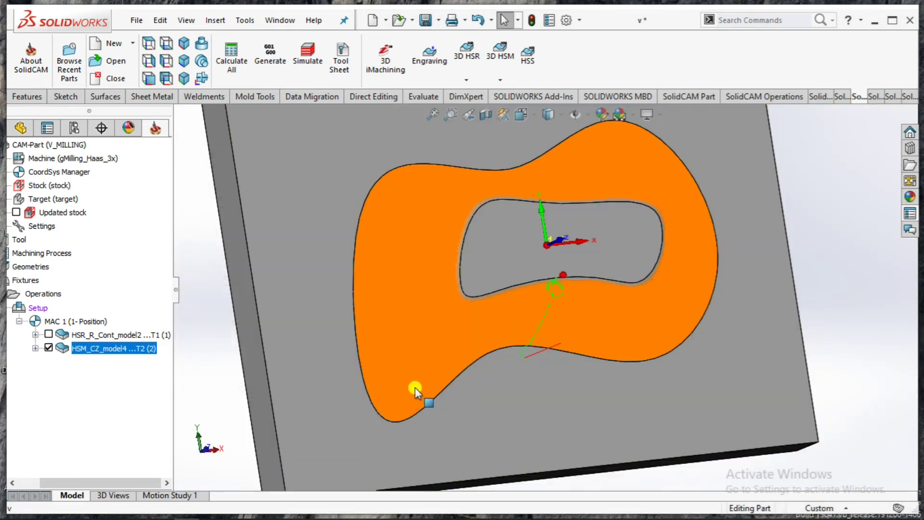
scroll(419, 284, "down", 2)
scroll(419, 285, "up", 5)
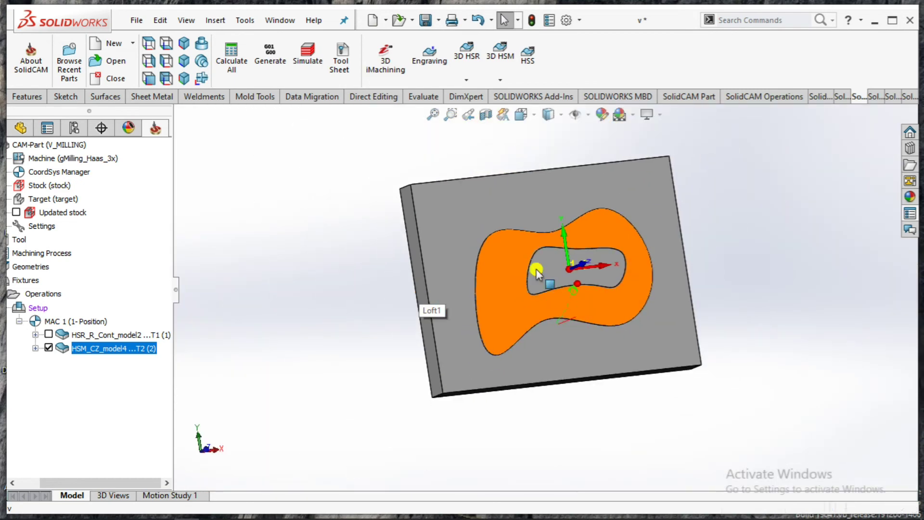
middle_click_drag(537, 272, 515, 182)
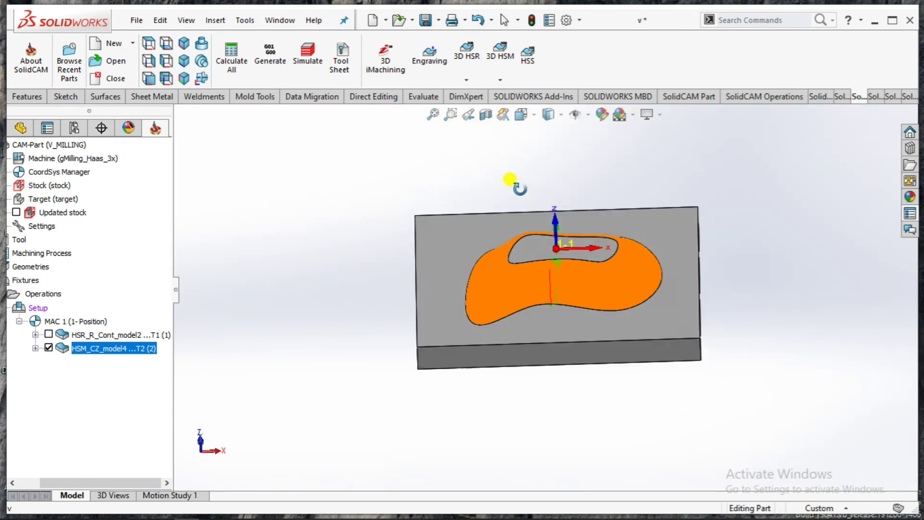
Generate G-code for HSR_R_Cont_model2, keeping the default file name
left_click(104, 335)
right_click(104, 336)
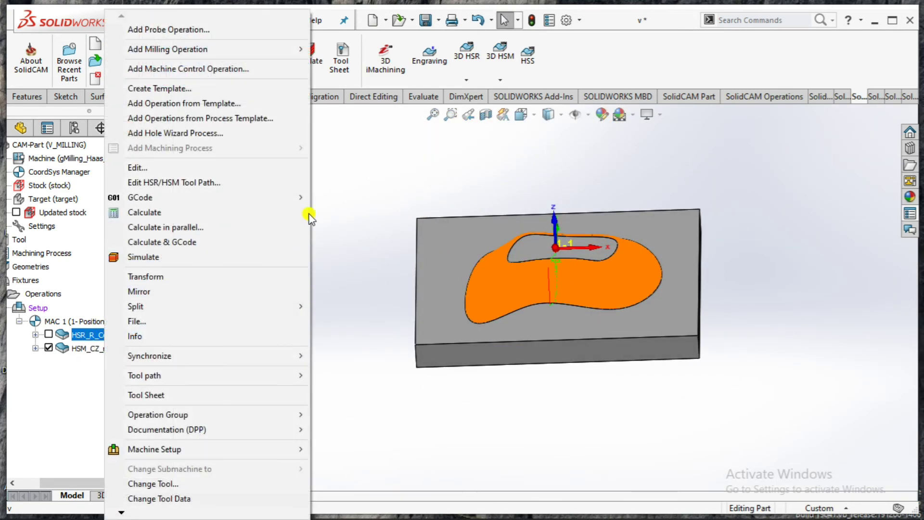
mouse_move(210, 197)
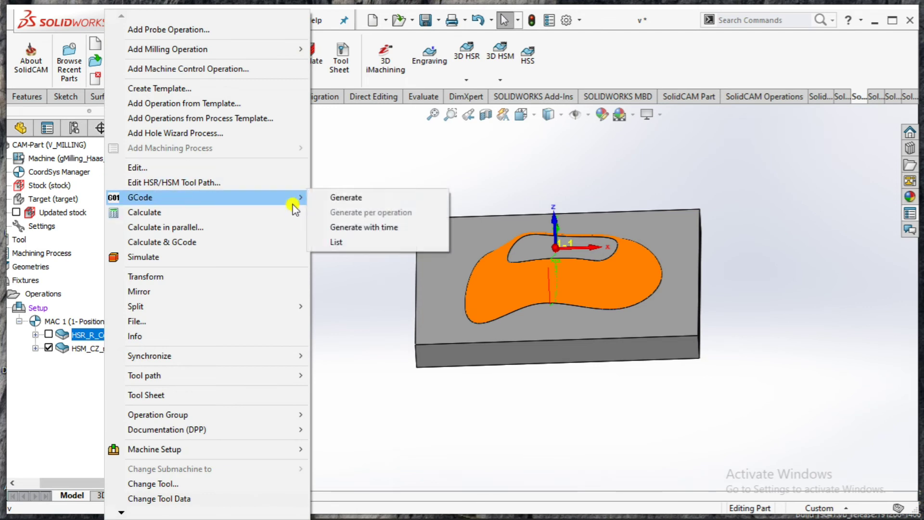
left_click(327, 198)
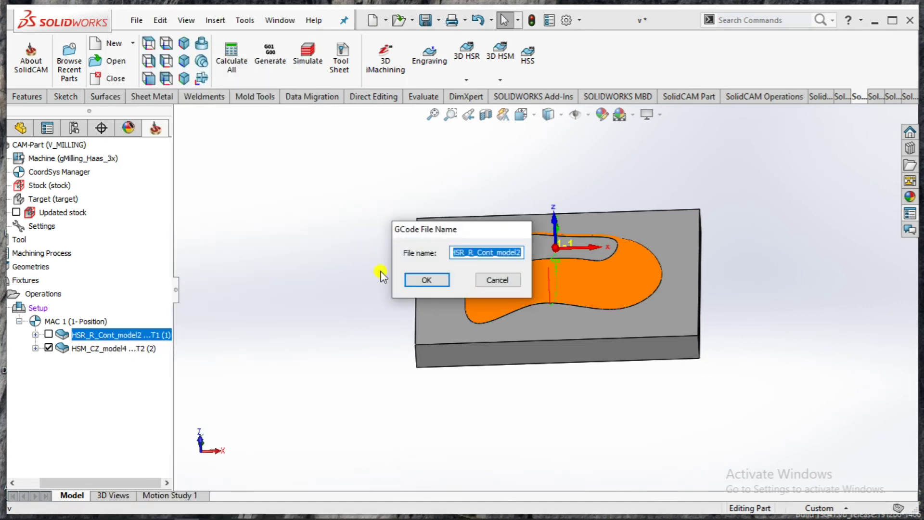
left_click(425, 280)
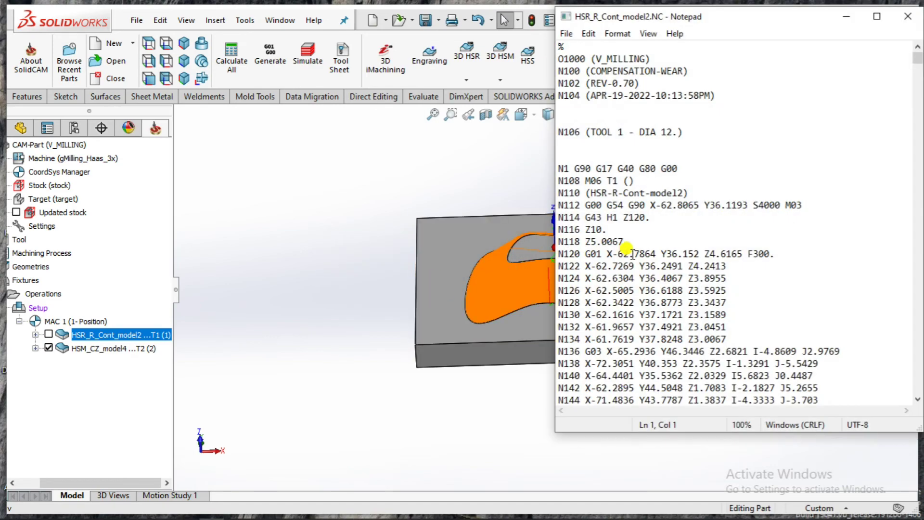
scroll(751, 178, "down", 1)
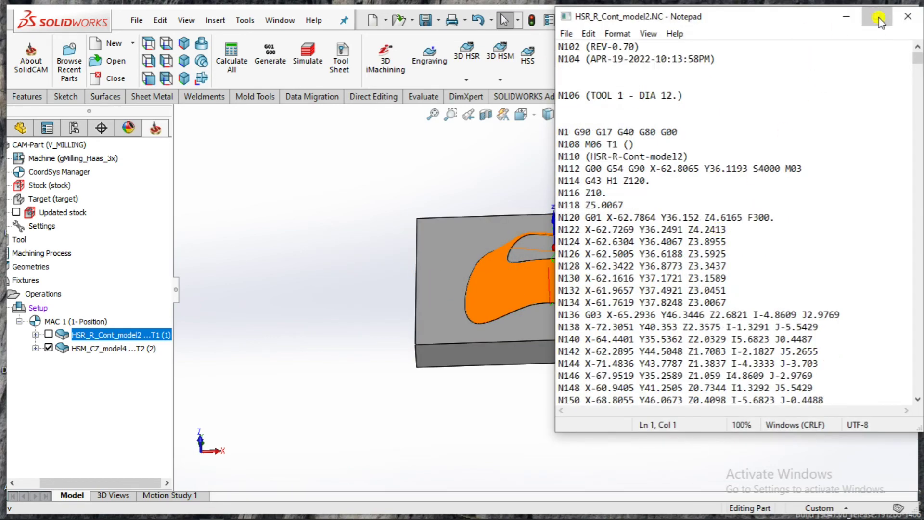
Maximize Notepad, scroll through HSR_R_Cont_model2.NC, and highlight the tool length offset on N114
left_click(878, 16)
scroll(165, 264, "down", 1)
scroll(165, 289, "down", 9)
scroll(165, 293, "down", 10)
scroll(165, 293, "down", 5)
scroll(166, 293, "up", 9)
scroll(165, 293, "up", 12)
scroll(165, 294, "up", 5)
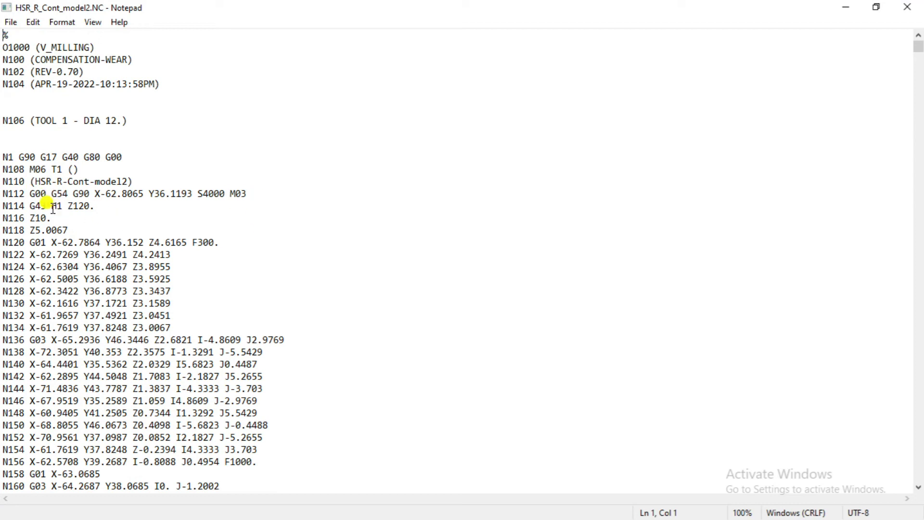
left_click_drag(63, 207, 36, 207)
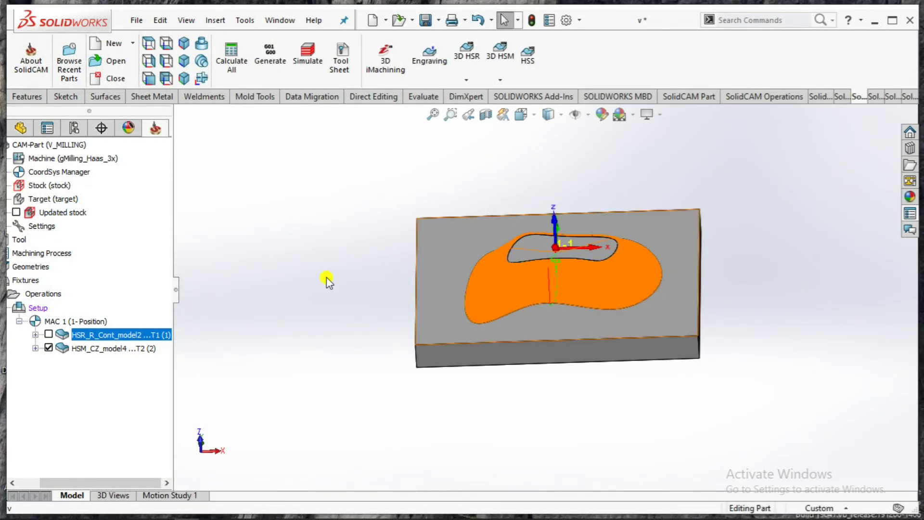
Generate G-code for HSM_CZ_model4, accepting the default HSM_CZ_model4.NC file name
right_click(143, 351)
mouse_move(179, 198)
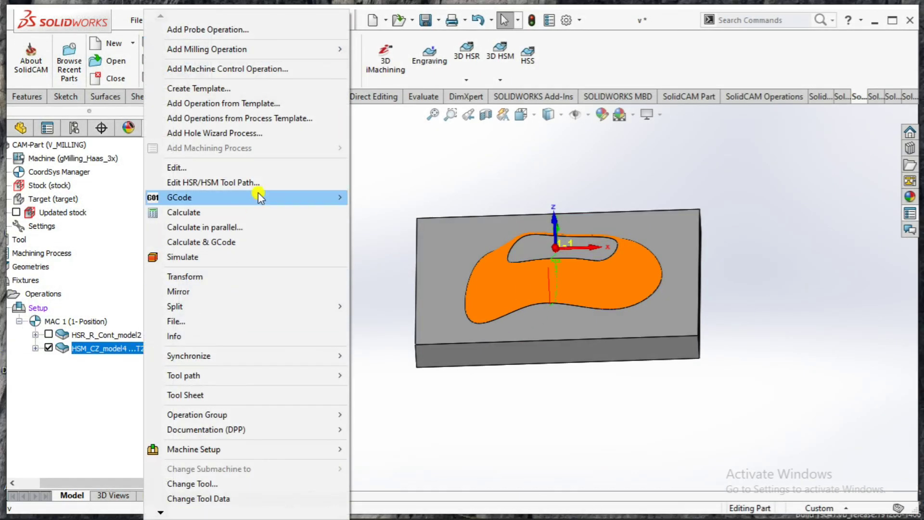
left_click(403, 198)
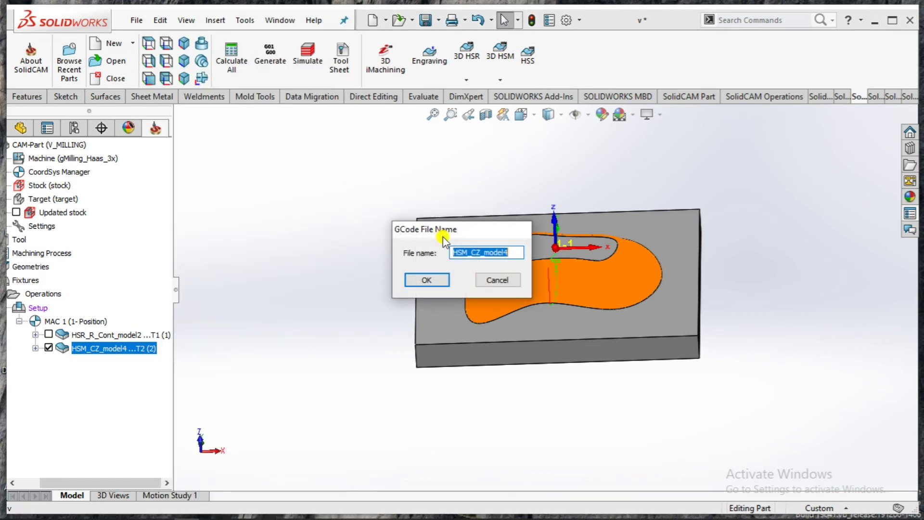
left_click(434, 282)
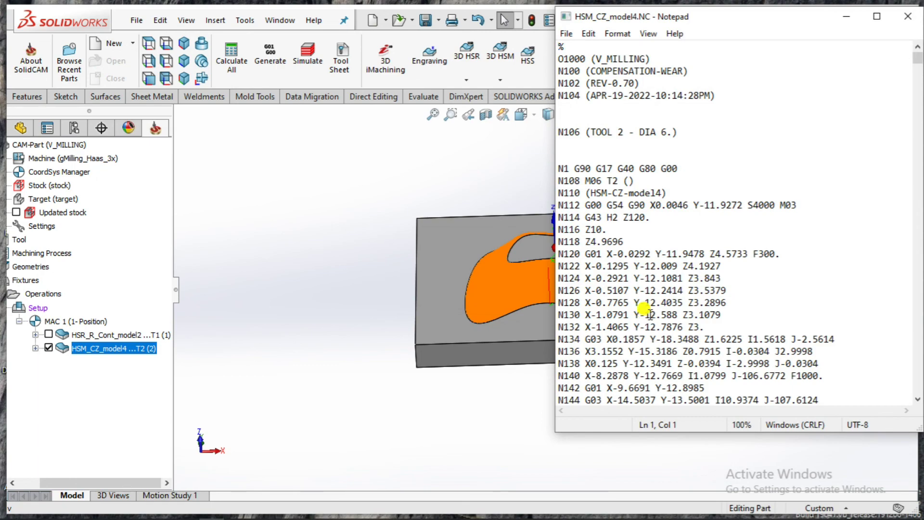
Scroll through HSM_CZ_model4.NC, reposition the Notepad window, and close it
scroll(696, 237, "down", 9)
scroll(694, 260, "down", 11)
scroll(692, 276, "down", 10)
scroll(687, 283, "down", 10)
scroll(687, 286, "down", 7)
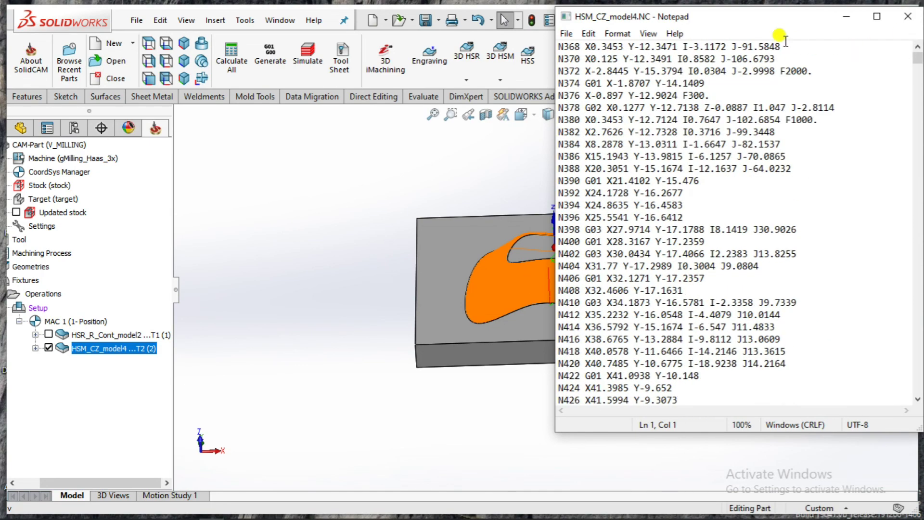
left_click_drag(783, 19, 566, 68)
scroll(581, 202, "up", 6)
scroll(581, 204, "up", 8)
scroll(582, 204, "up", 10)
scroll(582, 205, "up", 12)
scroll(582, 205, "up", 11)
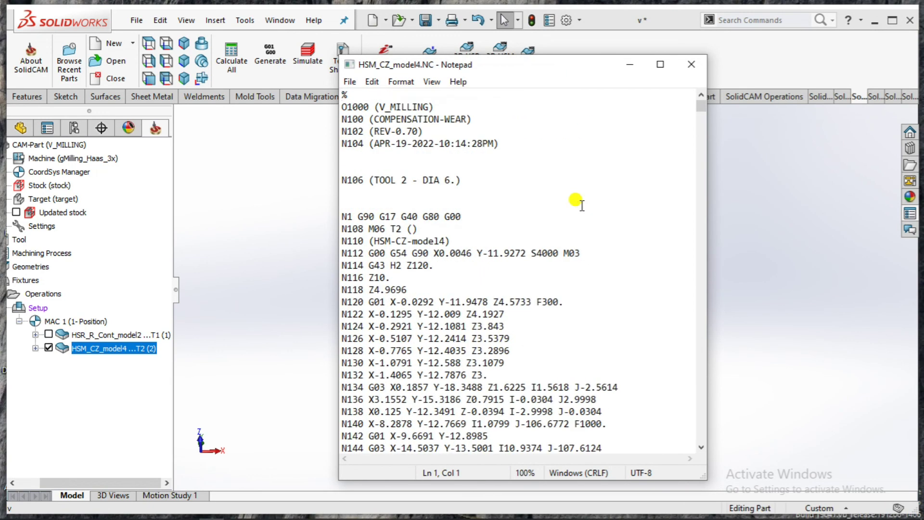
scroll(582, 205, "down", 6)
scroll(582, 204, "down", 6)
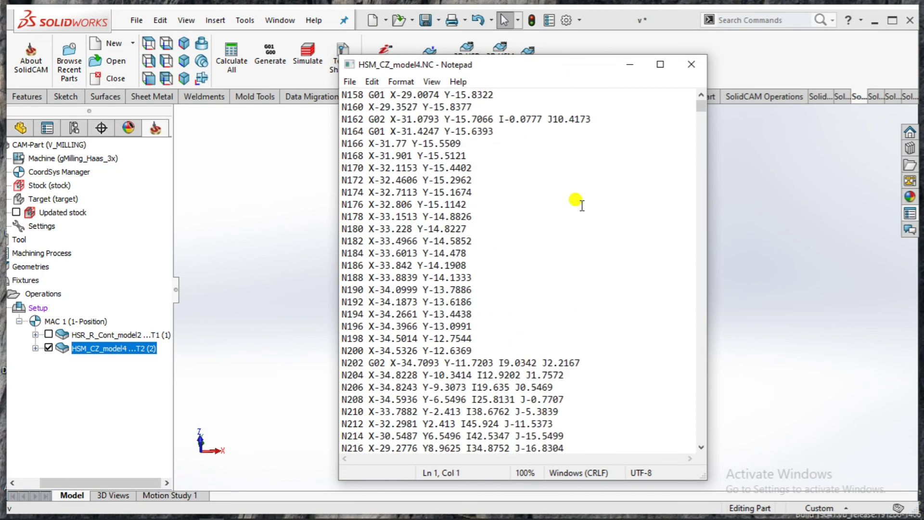
scroll(582, 204, "down", 9)
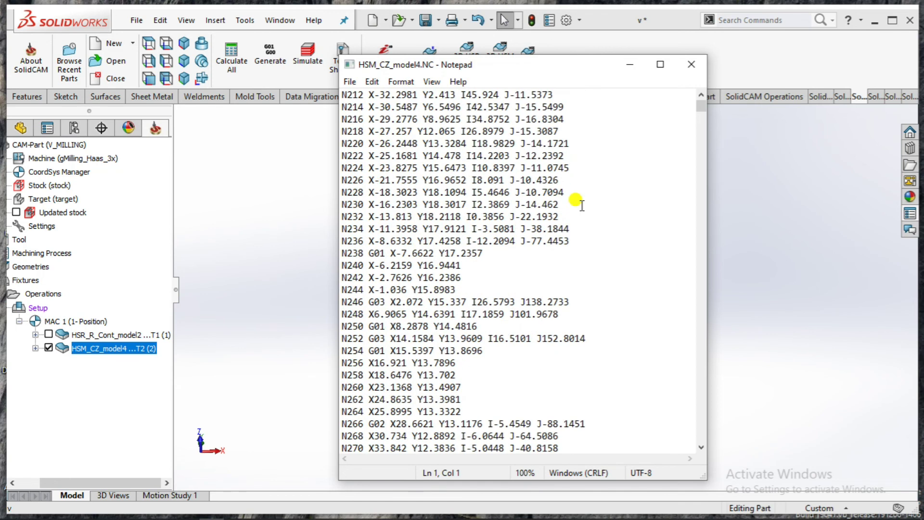
left_click(694, 67)
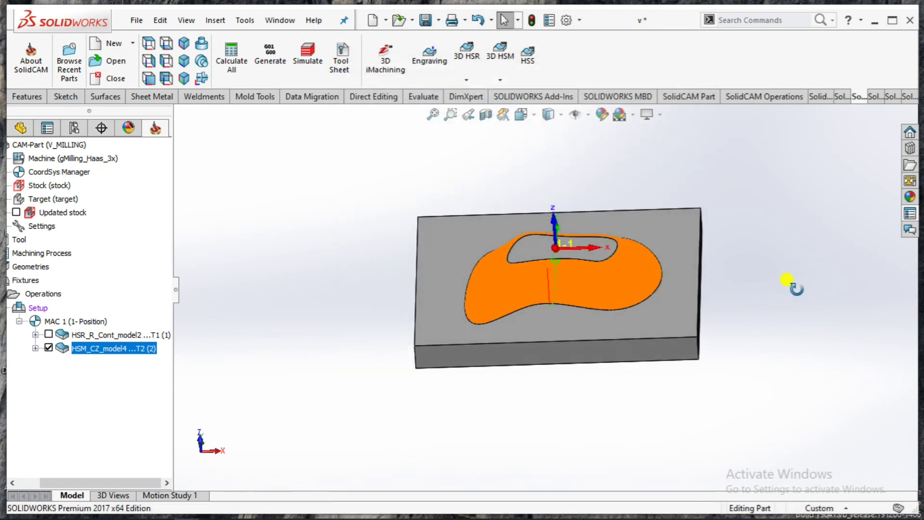